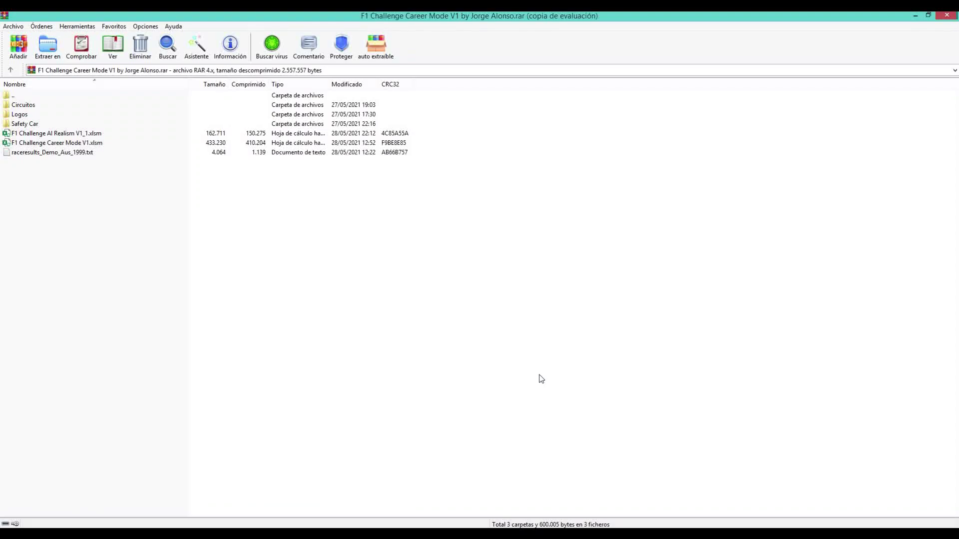
Browse the archive's workbooks, folders and results file, then open F1 Challenge Career Mode V1.xlsm.
left_click(70, 144)
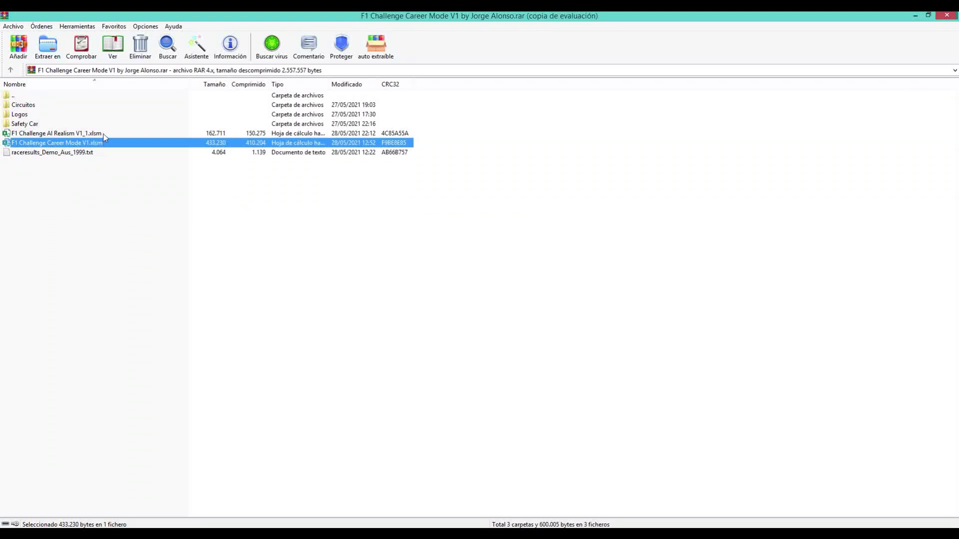
left_click(104, 134)
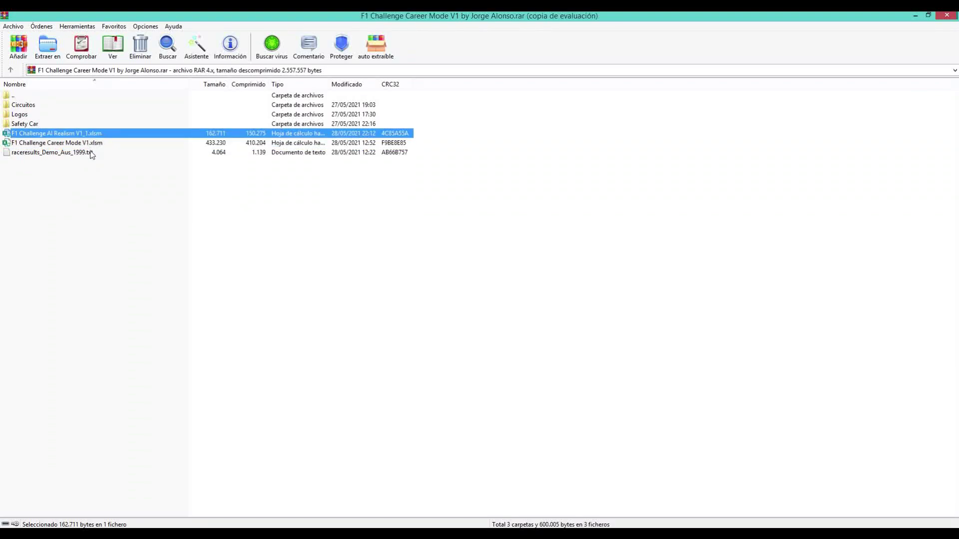
left_click(108, 144)
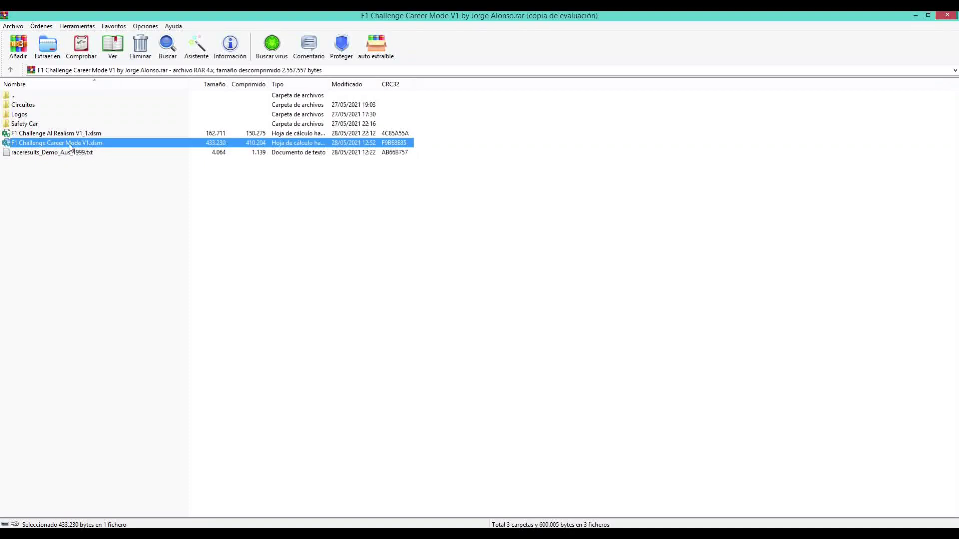
left_click(28, 107)
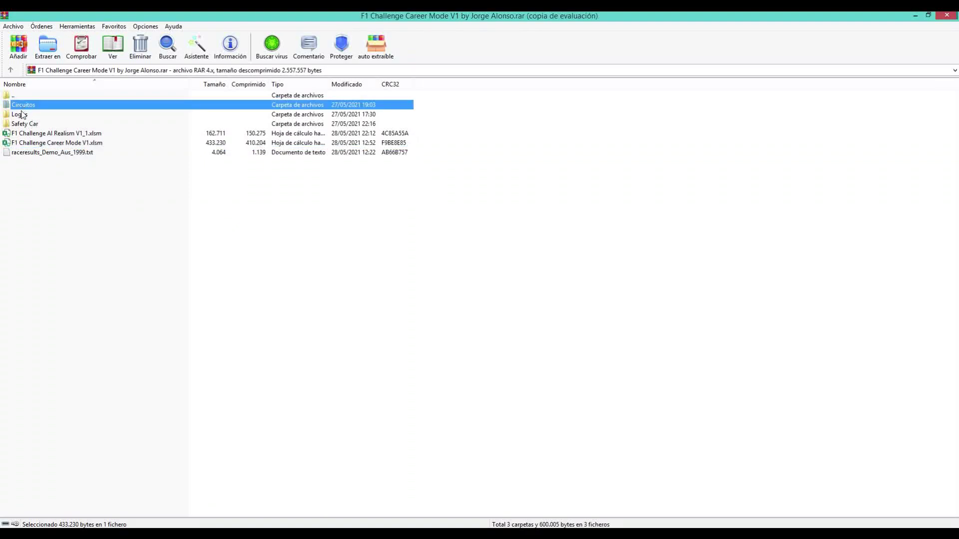
left_click(23, 114)
left_click(25, 125)
left_click(101, 155)
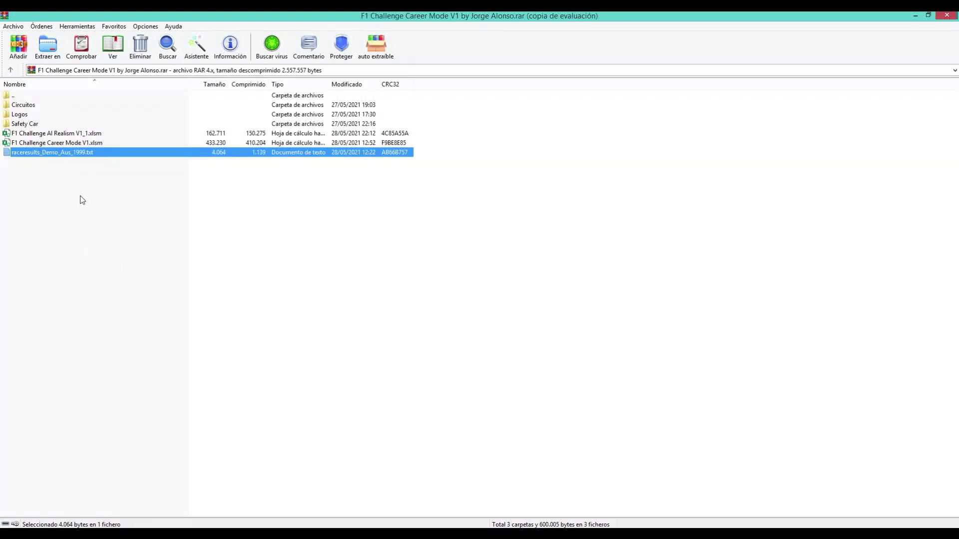
left_click(61, 143)
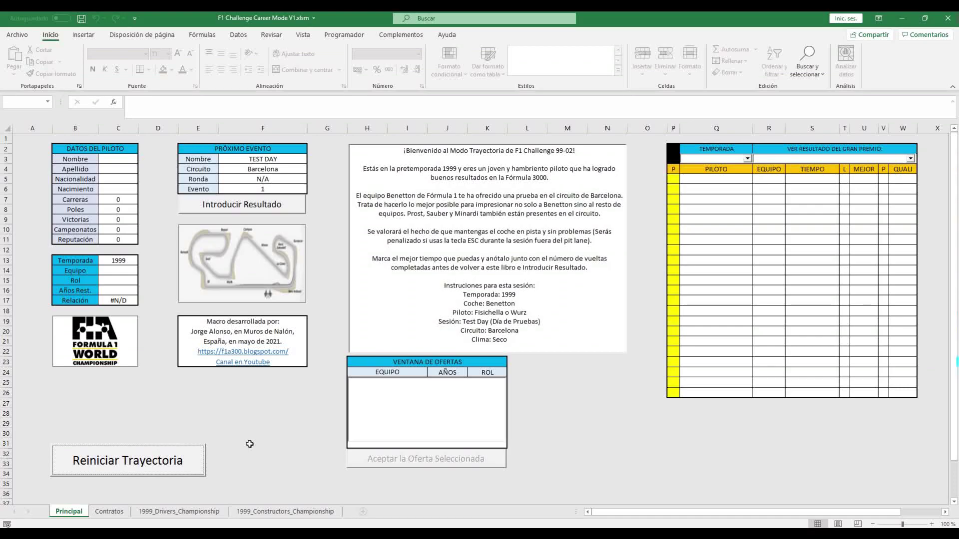
Enter the driver's first name in C3 and surname in C4 of Datos del Piloto.
left_click(83, 160)
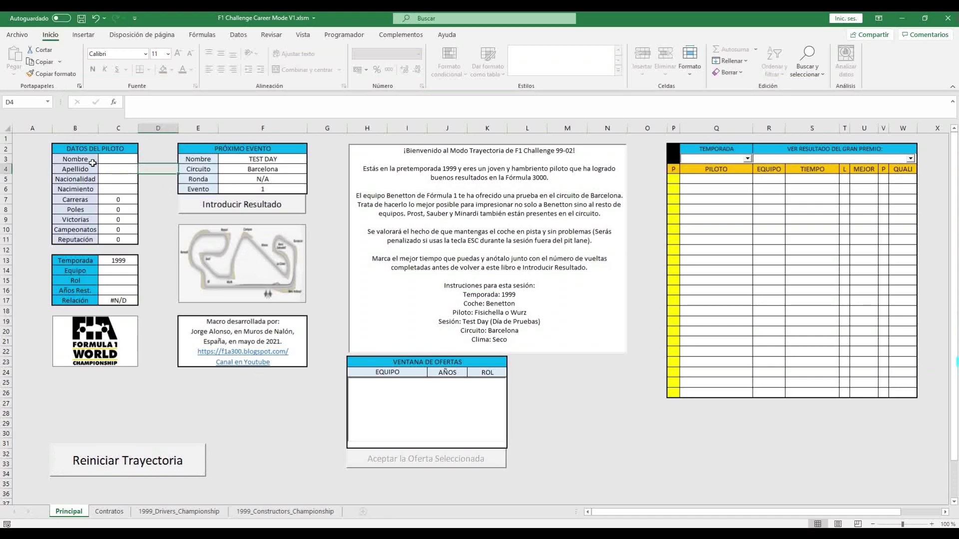
left_click_drag(83, 160, 109, 170)
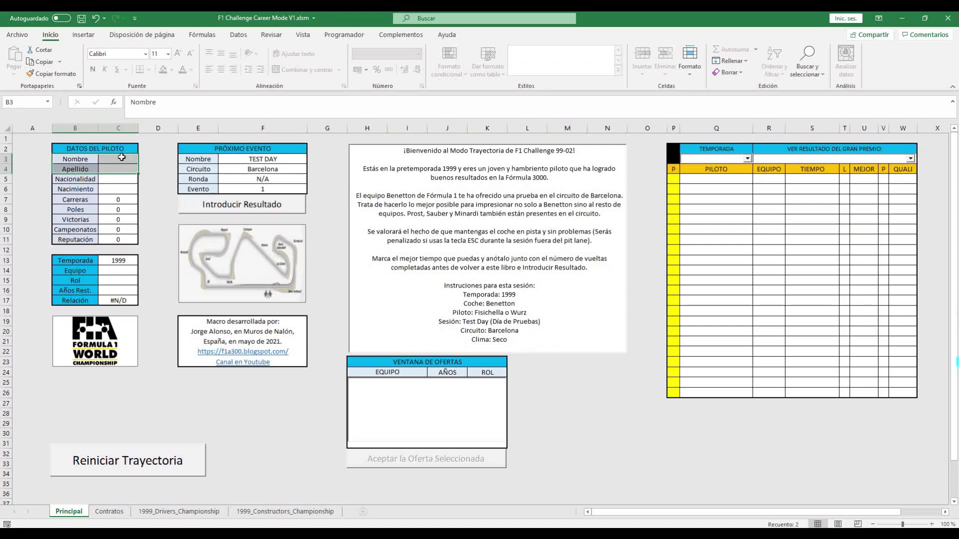
left_click(119, 168)
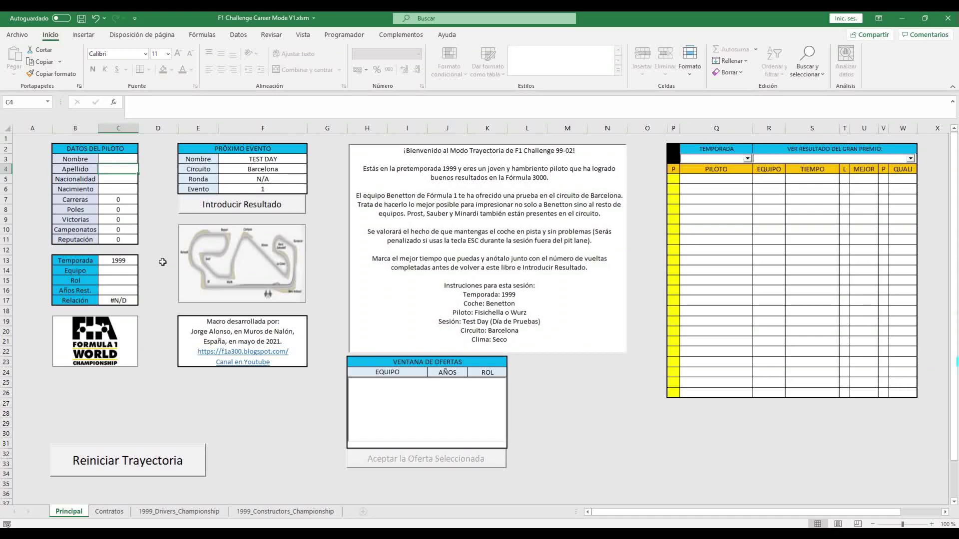
key("Up")
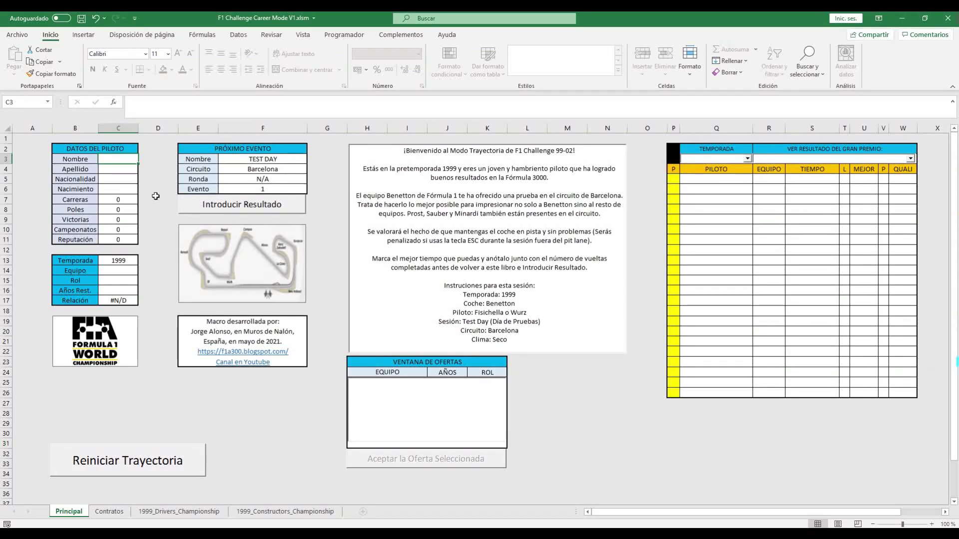
left_click_drag(78, 157, 120, 165)
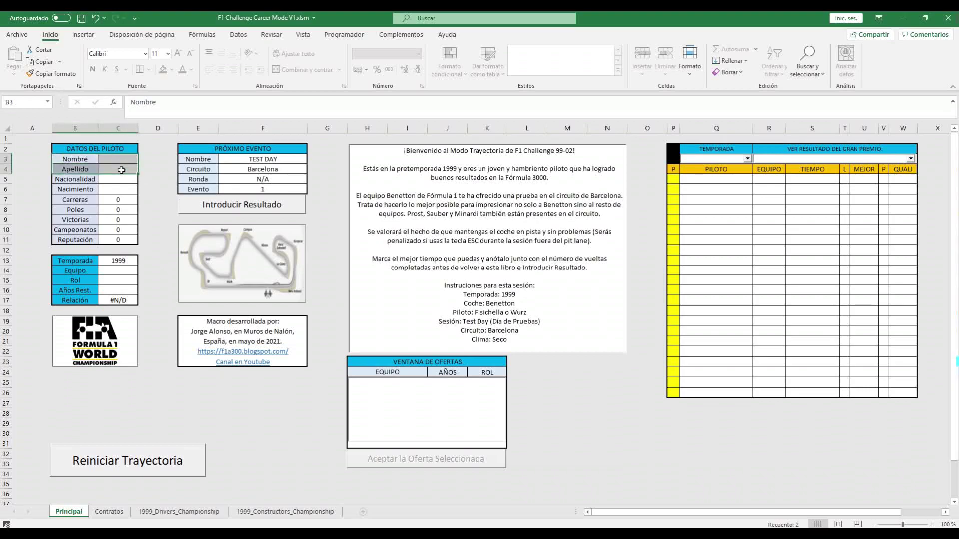
left_click(120, 158)
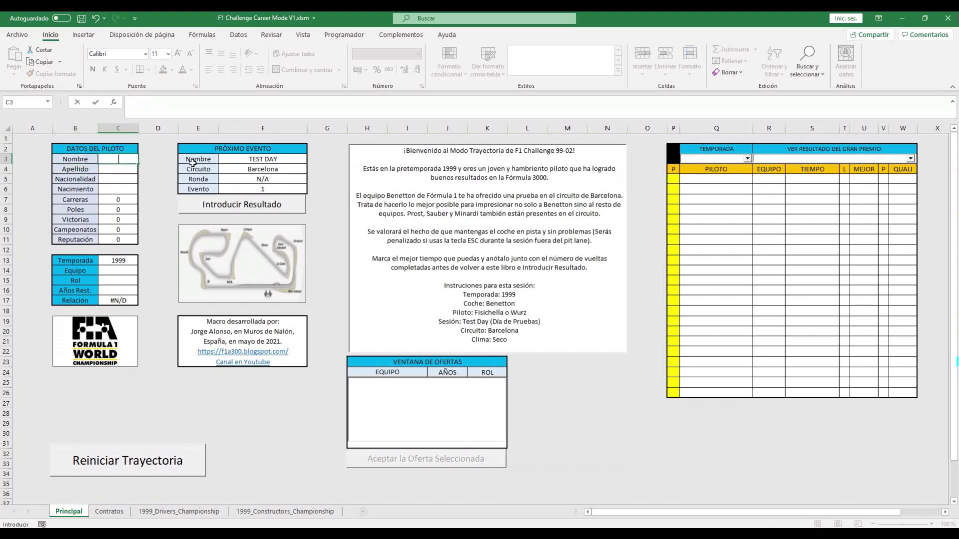
type("Jorge")
key("Return")
type("A")
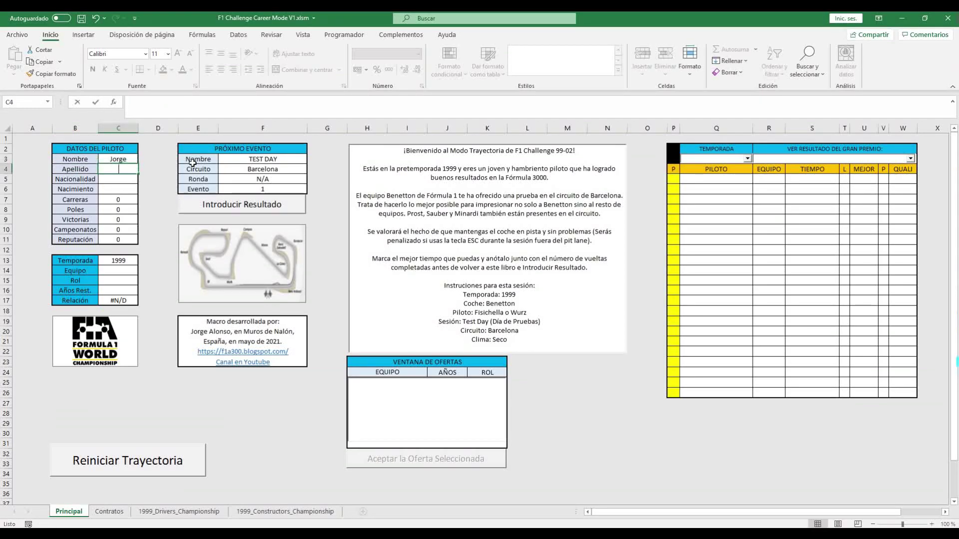
type("lonso")
key("Return")
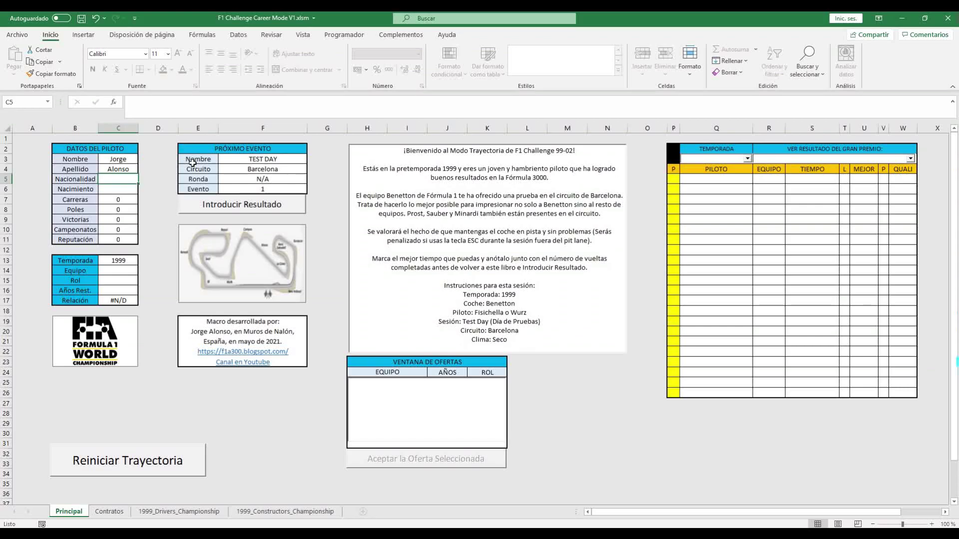
Recheck the first-name and surname cells to verify both entries.
left_click(120, 157)
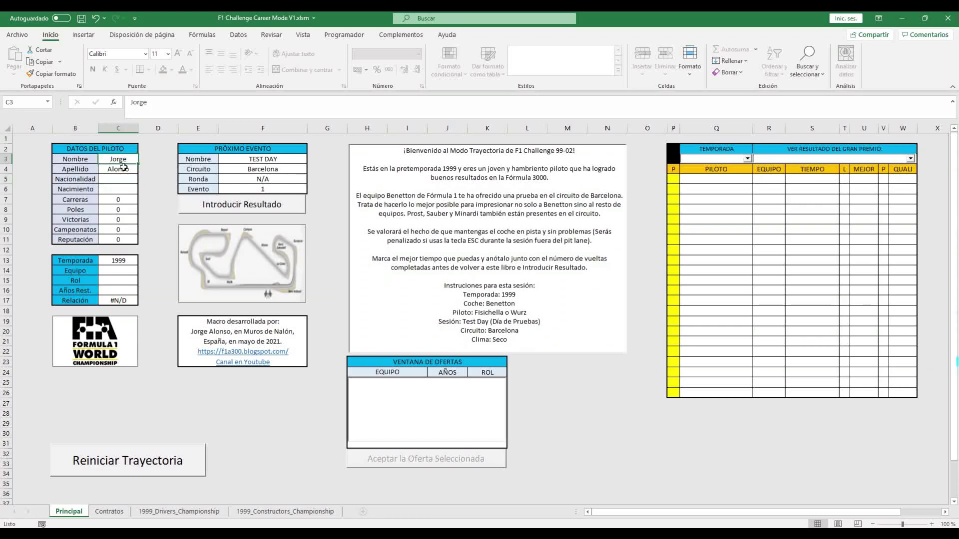
left_click(123, 168)
left_click(116, 157)
left_click(121, 169)
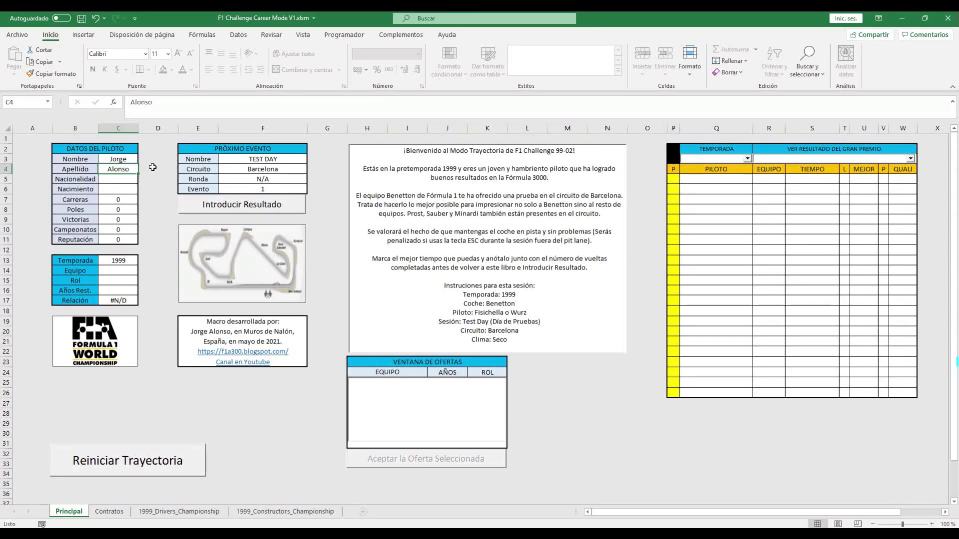
left_click(124, 160)
left_click(122, 169)
left_click(124, 160)
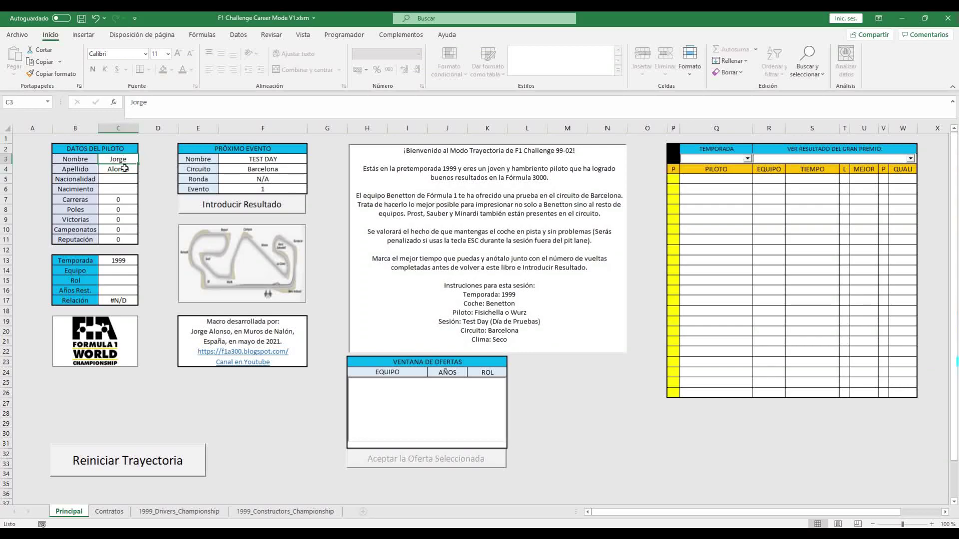
left_click(124, 168)
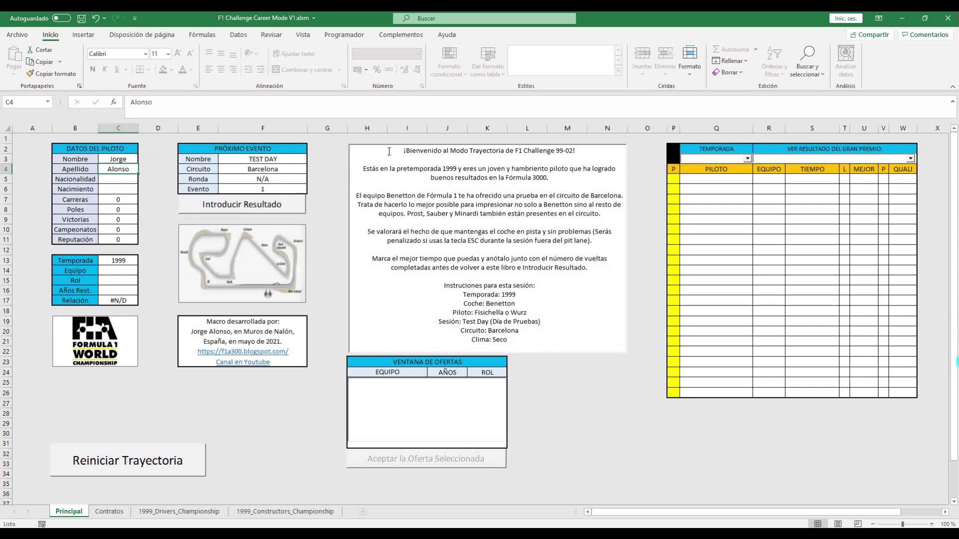
left_click_drag(389, 151, 547, 340)
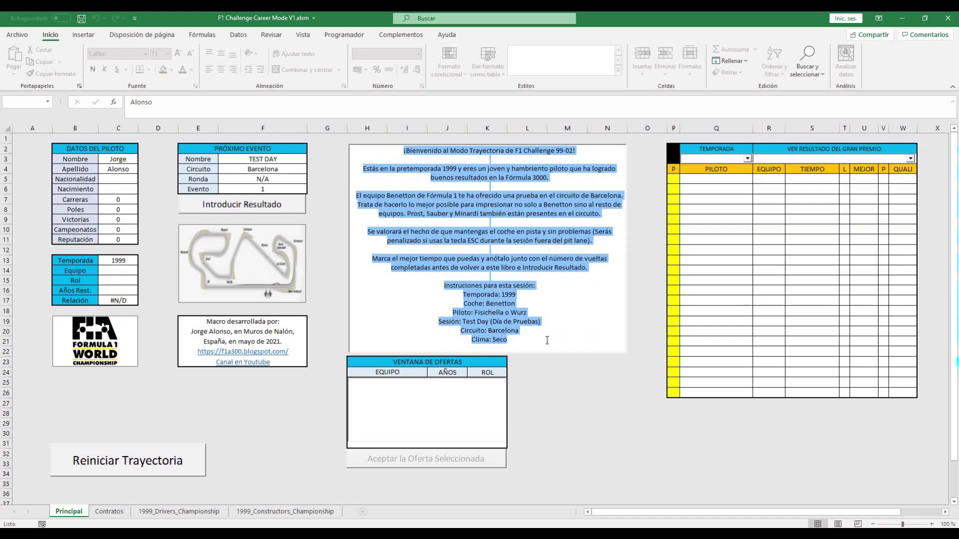
left_click(547, 340)
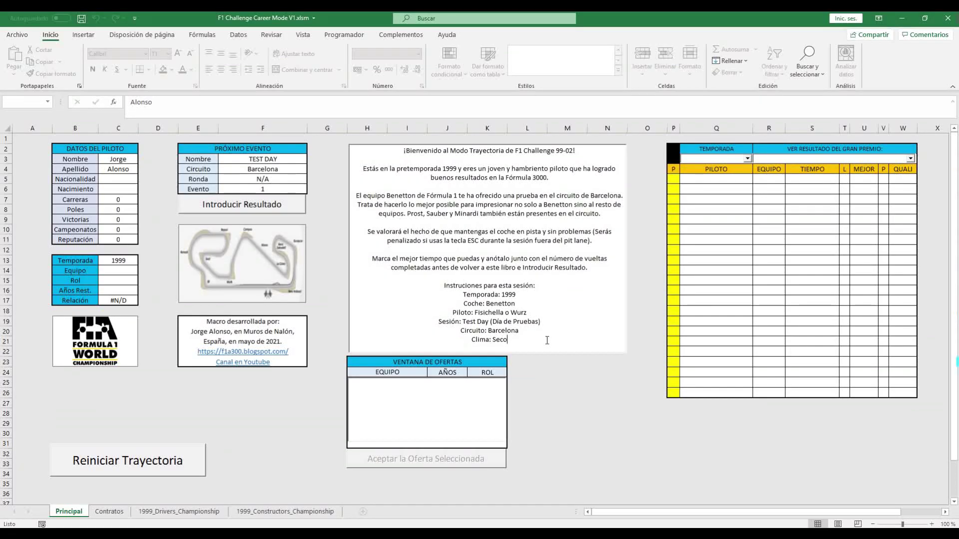
left_click(320, 209)
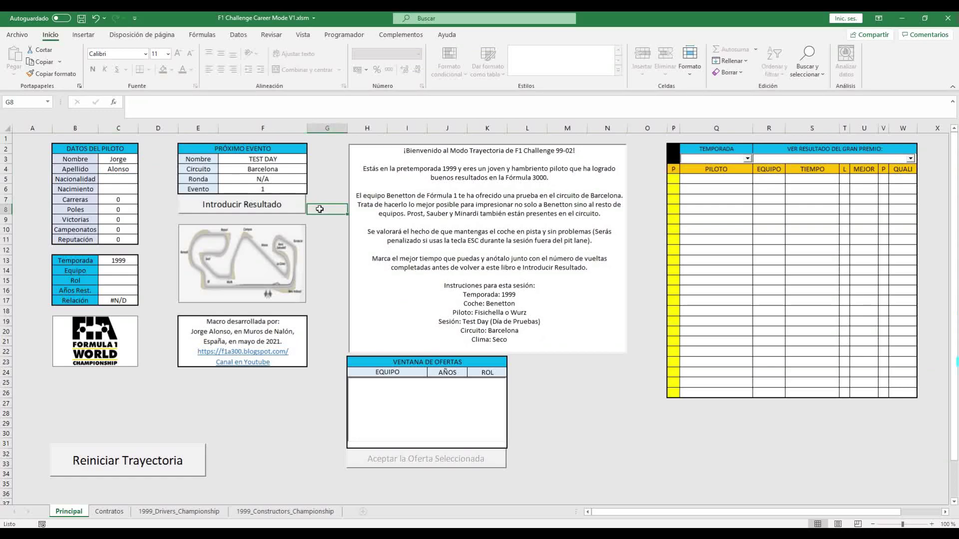
Open the test result form and set the Barcelona best lap time to 1:25.000.
left_click(241, 210)
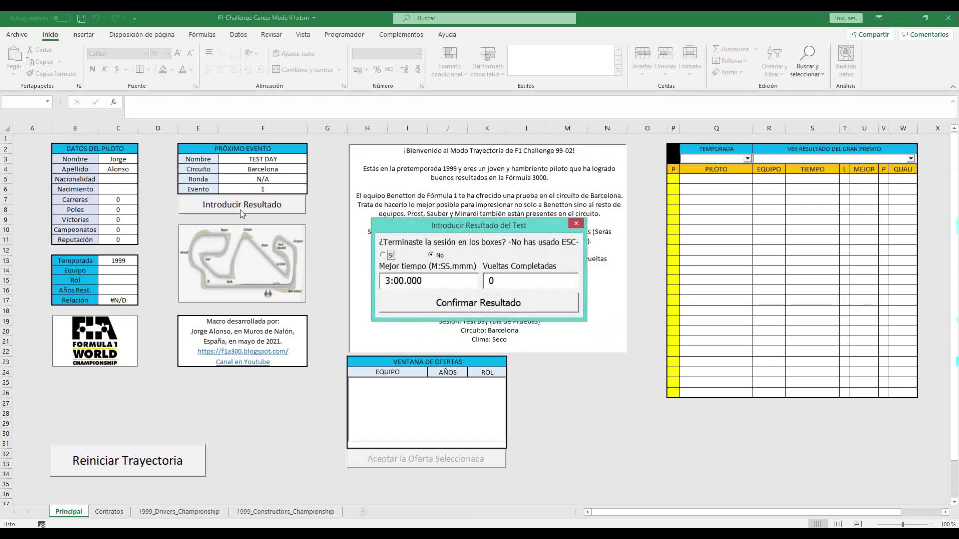
left_click(391, 283)
key("BackSpace")
type("1")
key("shift+Right")
key("shift+Right")
type("2")
type("5")
type("4")
Answer No to finishing in the pits and confirm the result with Sí.
left_click(438, 256)
left_click(390, 255)
left_click(438, 255)
left_click(528, 303)
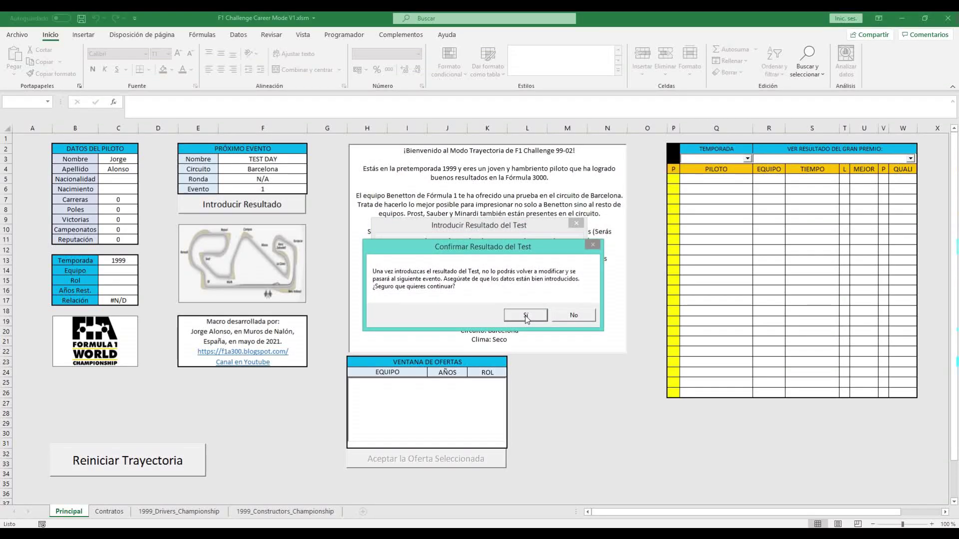
left_click(526, 316)
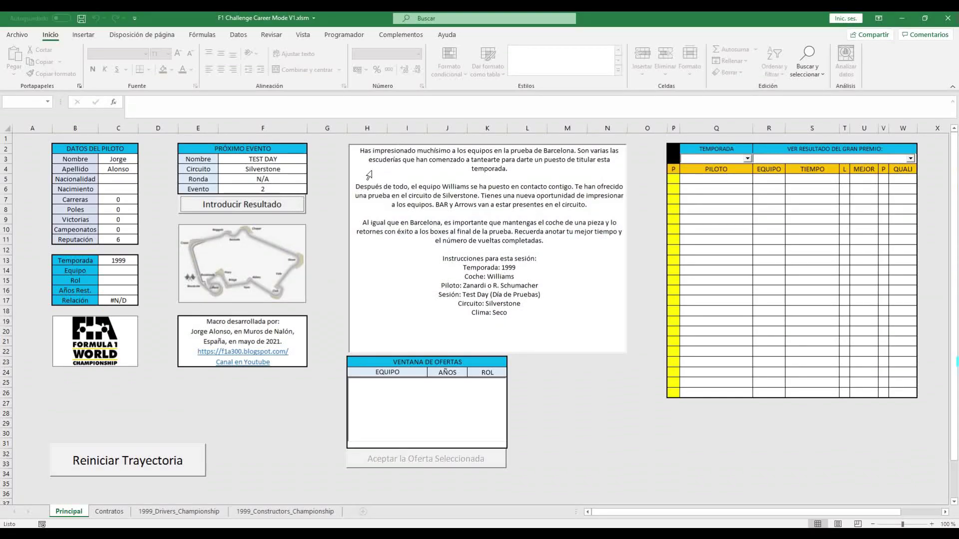
left_click_drag(361, 150, 539, 309)
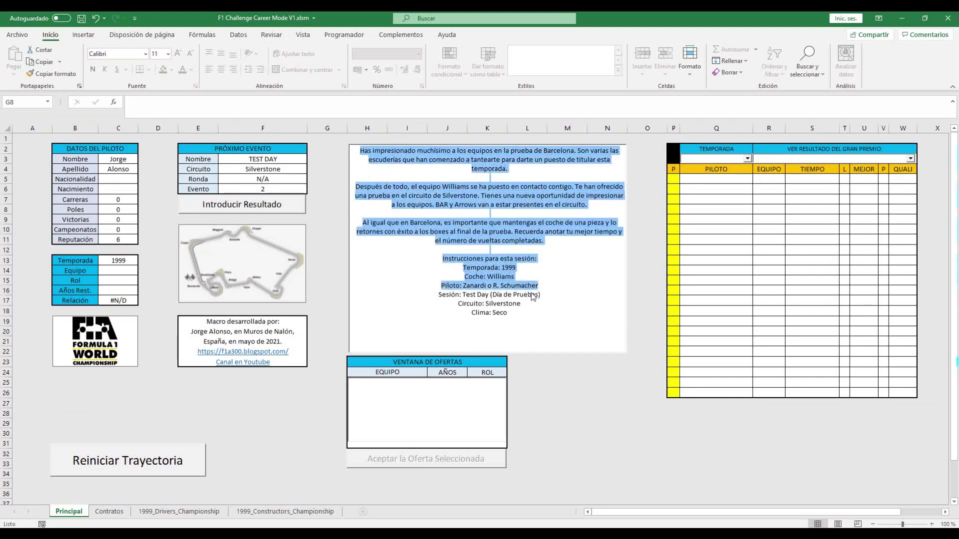
left_click(539, 309)
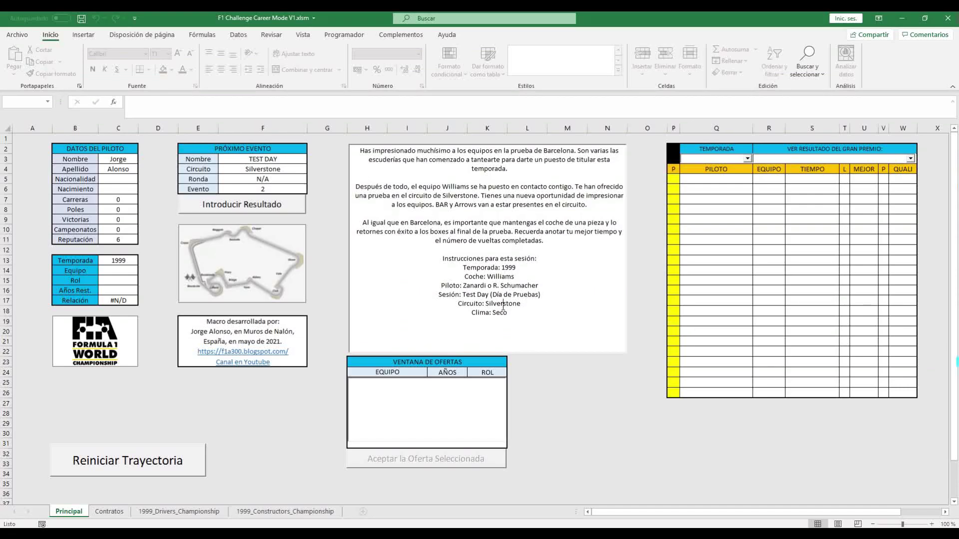
double_click(495, 275)
left_click(523, 273)
Enter the Silverstone result of 1:25.000 best time and 40 laps, then confirm it with Sí.
left_click(275, 207)
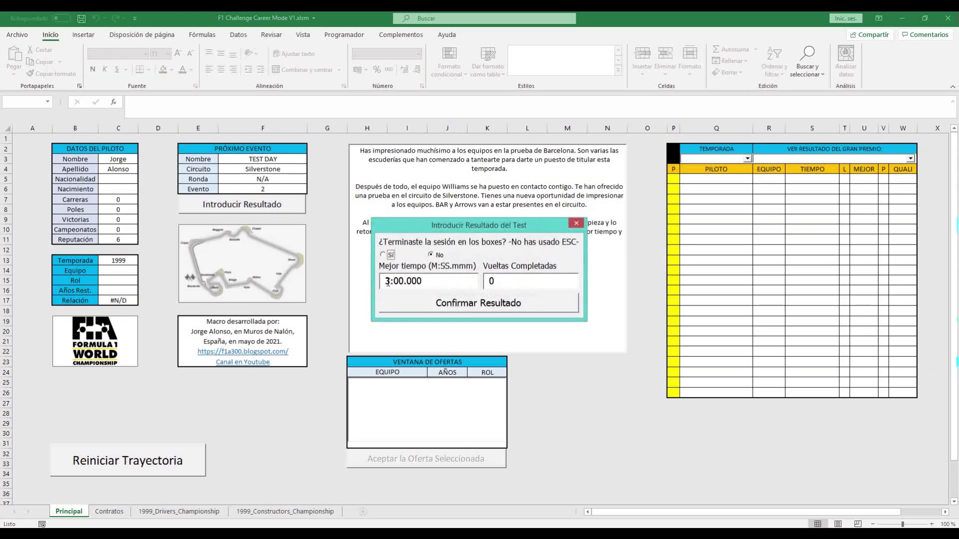
left_click(400, 281)
type("1:2")
type("5")
left_click(491, 281)
type("4")
left_click(442, 279)
left_click(503, 276)
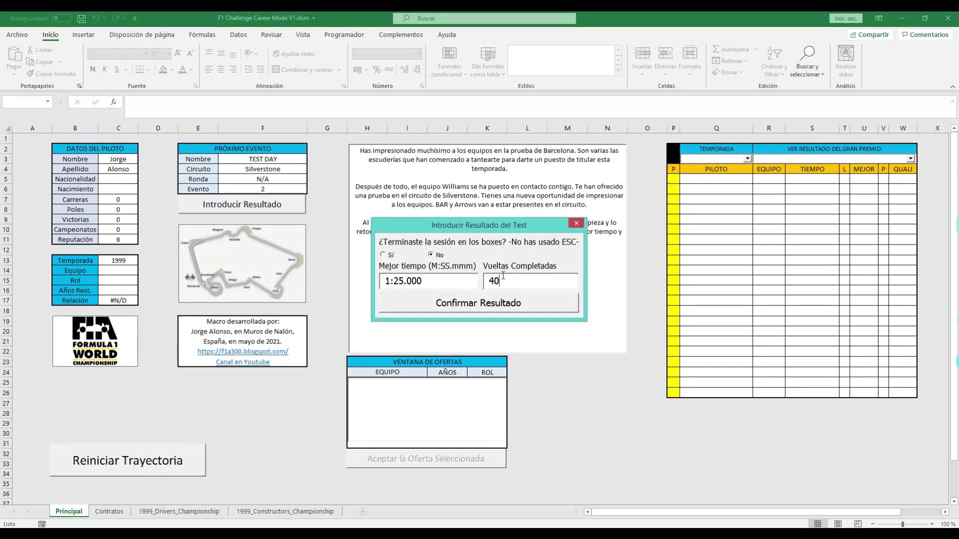
left_click(387, 257)
left_click(429, 302)
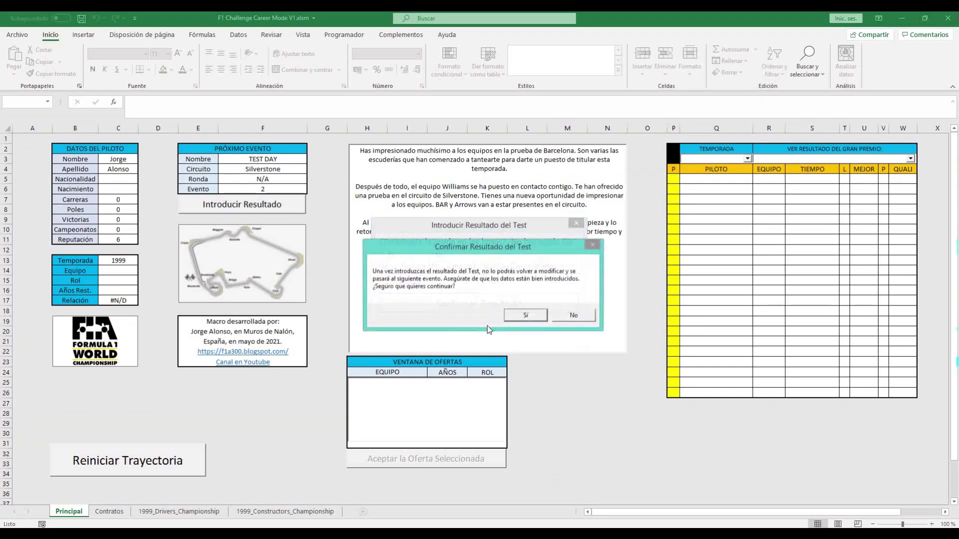
left_click(515, 316)
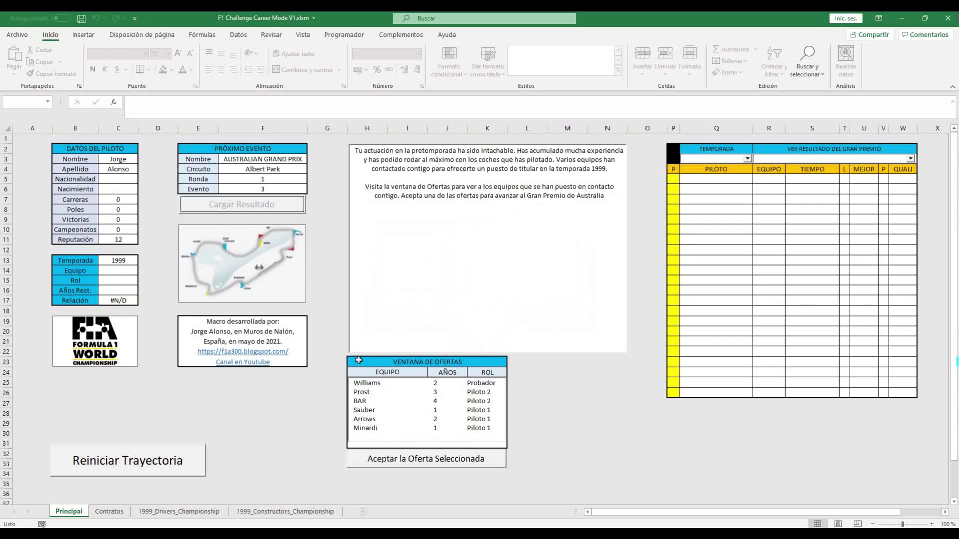
left_click_drag(356, 365, 372, 397)
left_click(594, 424)
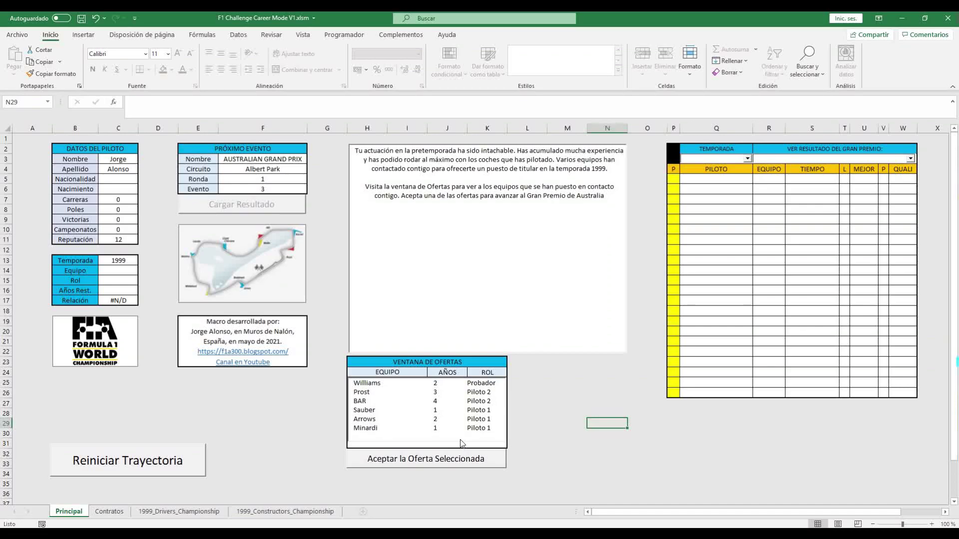
Select the Williams offer, accept it and confirm with Sí.
left_click(388, 383)
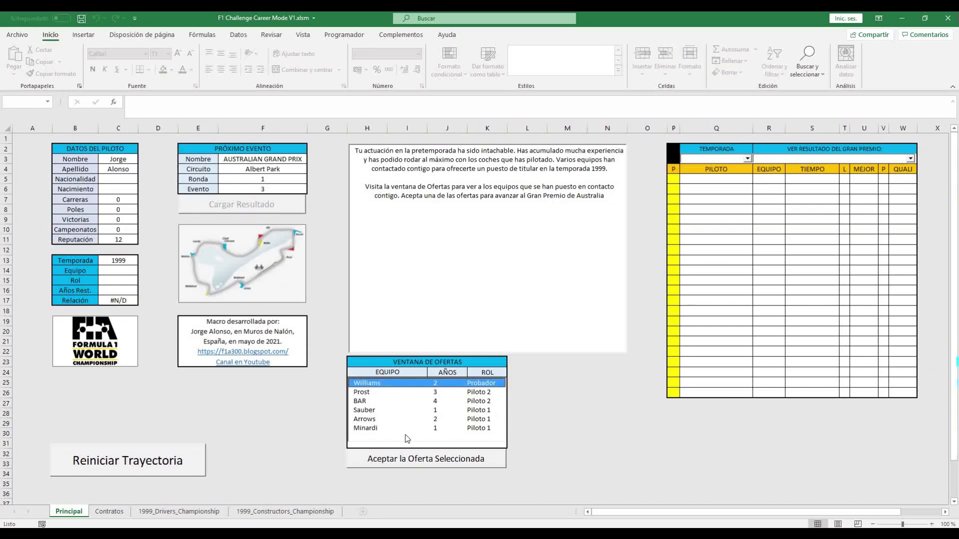
left_click(418, 457)
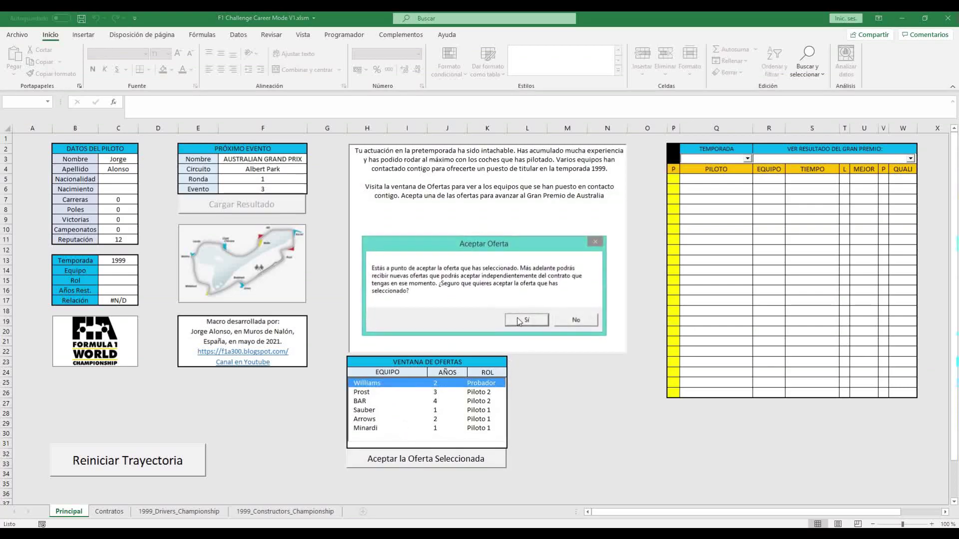
left_click(519, 321)
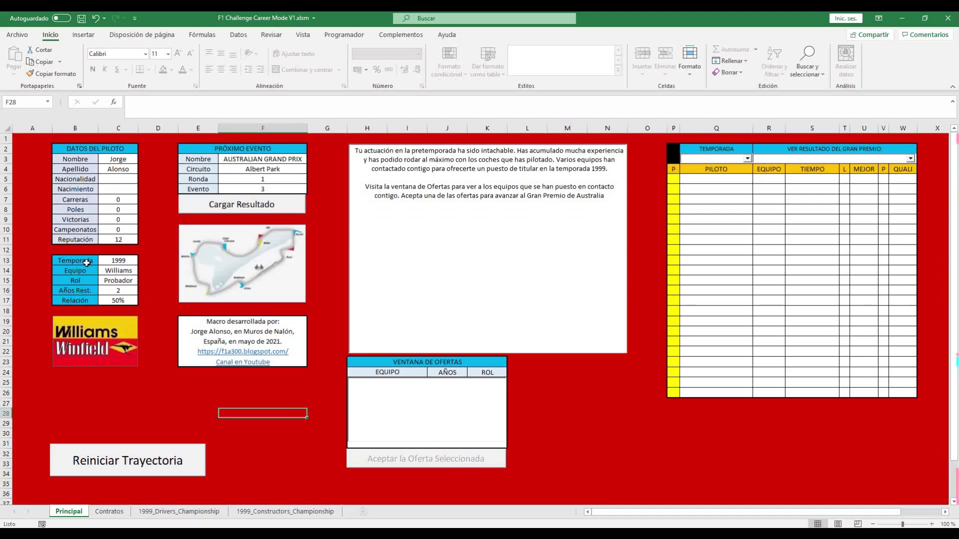
Inspect the contract block B13:C17 showing Williams, Probador and the remaining years.
left_click(94, 264)
left_click_drag(94, 264, 123, 304)
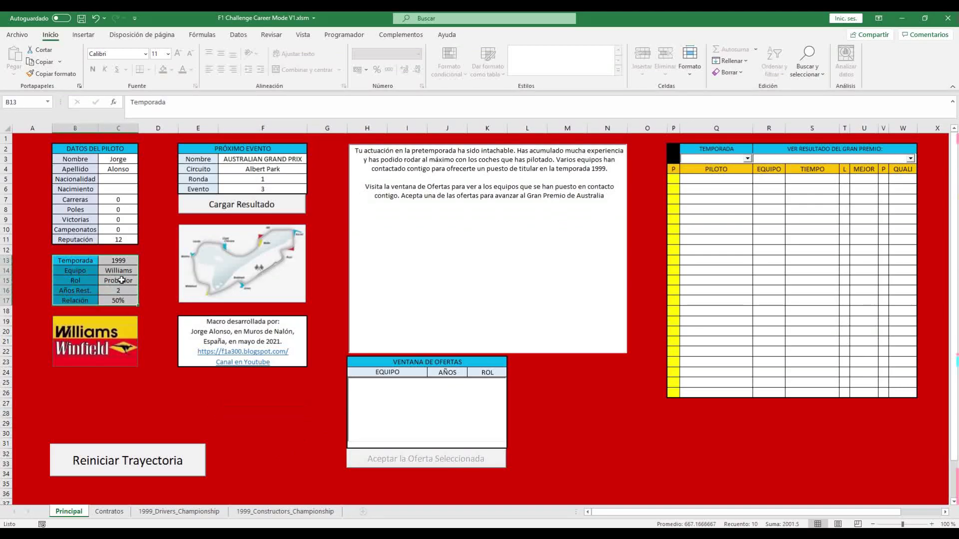
left_click(120, 272)
left_click(122, 280)
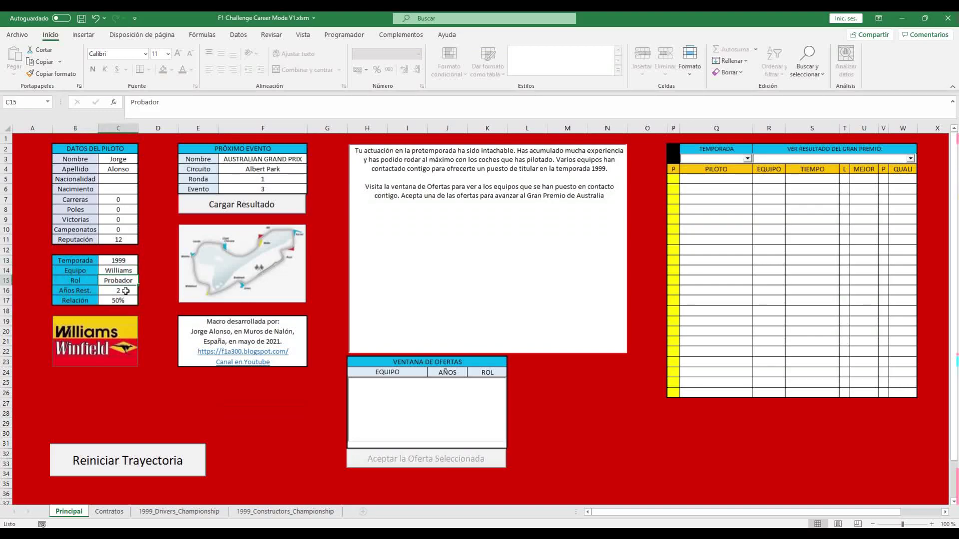
left_click(129, 291)
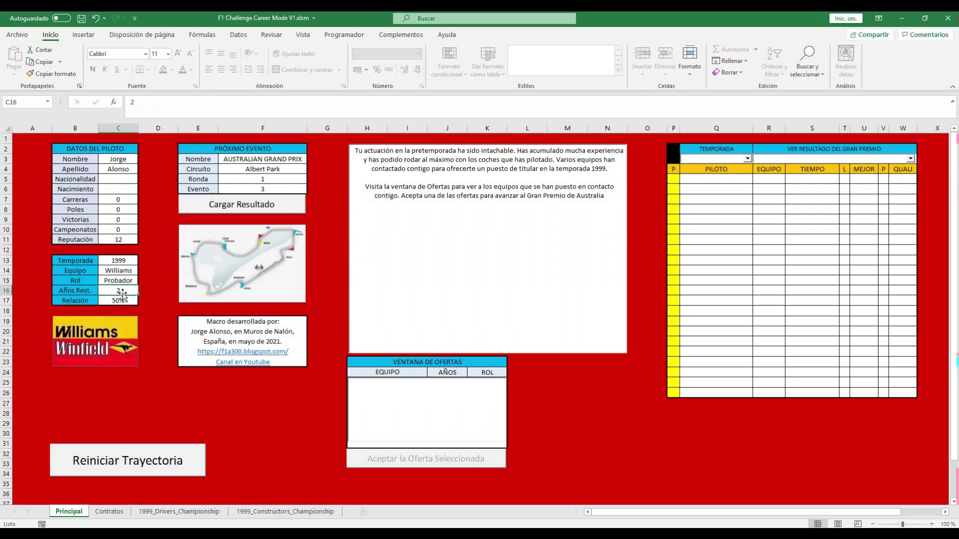
left_click(155, 351)
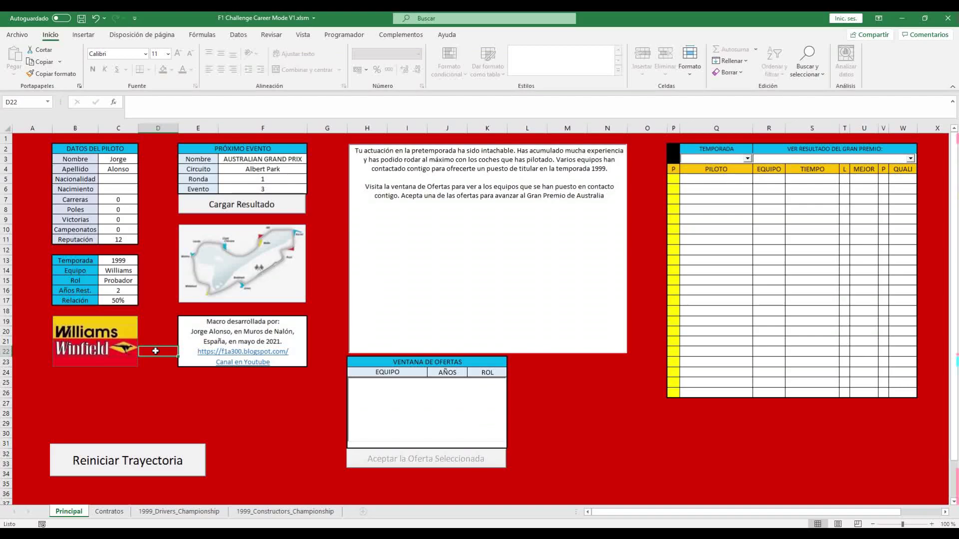
Load raceresults_Demo_Aus_1999.txt from the F1 Challenge 99-02 Online LOG\Results folder.
left_click(275, 207)
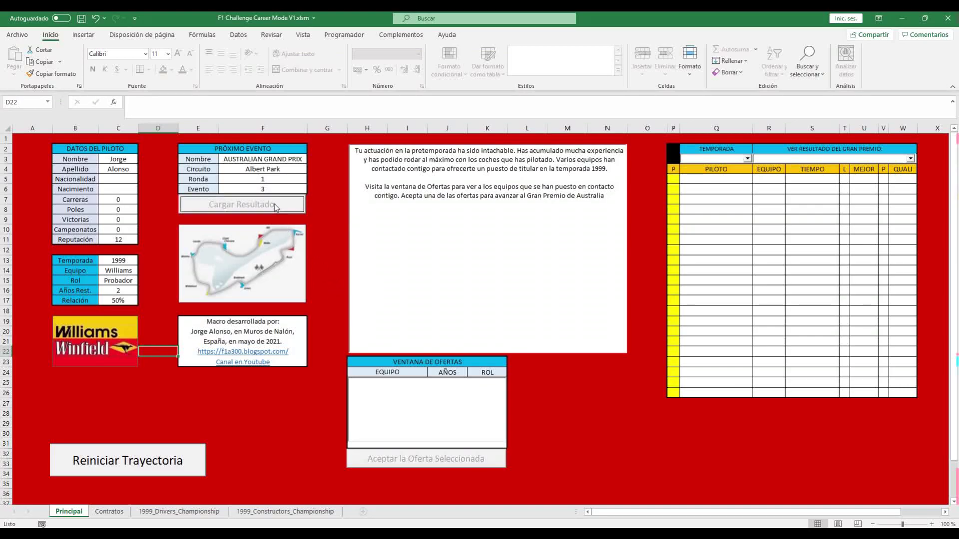
left_click(510, 315)
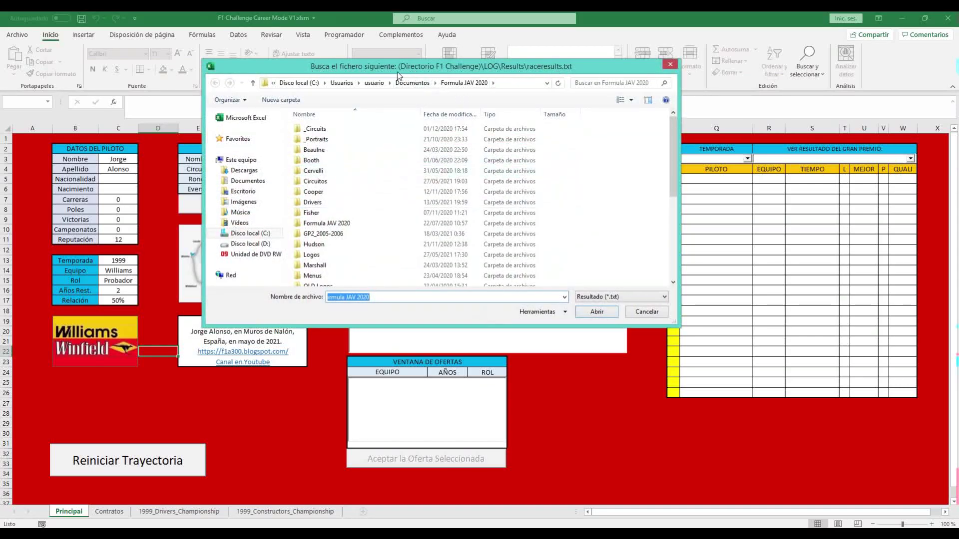
left_click(250, 234)
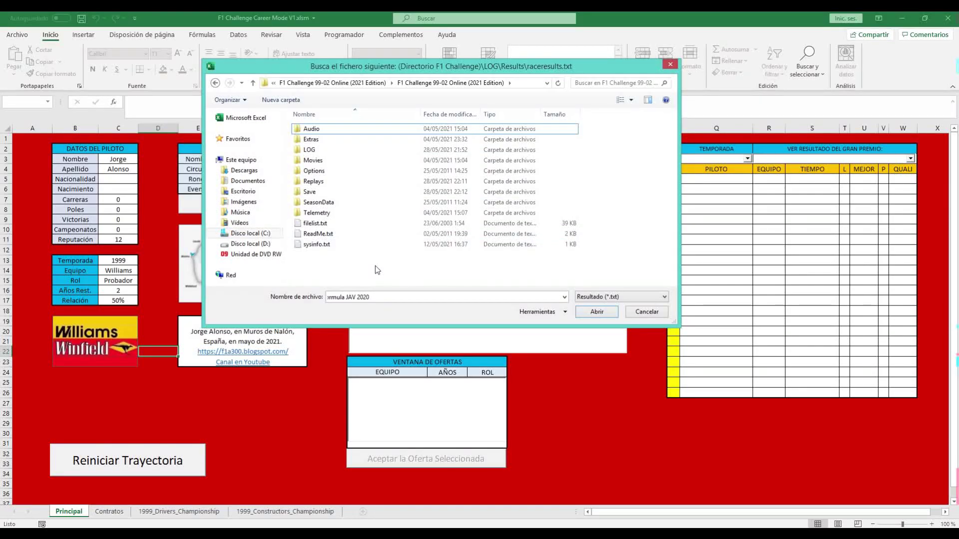
double_click(319, 153)
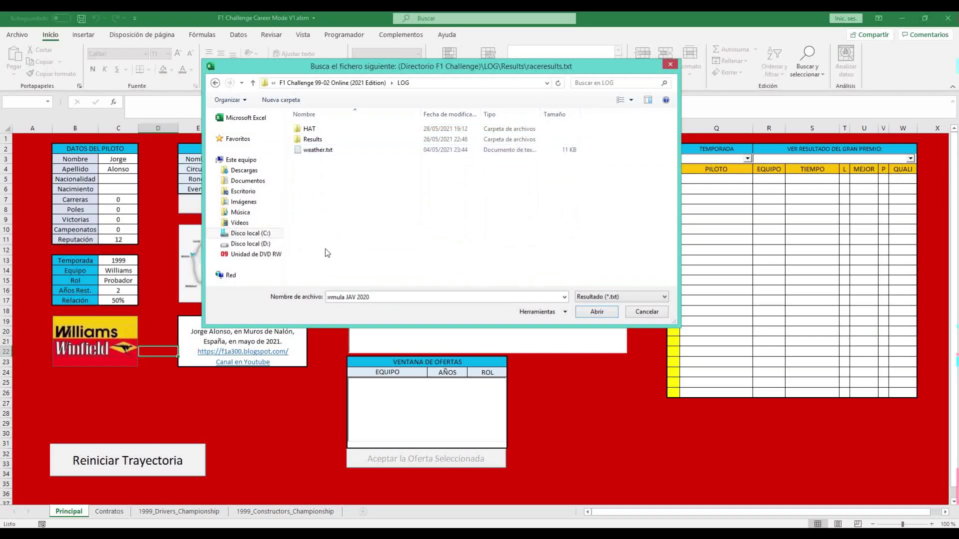
double_click(331, 140)
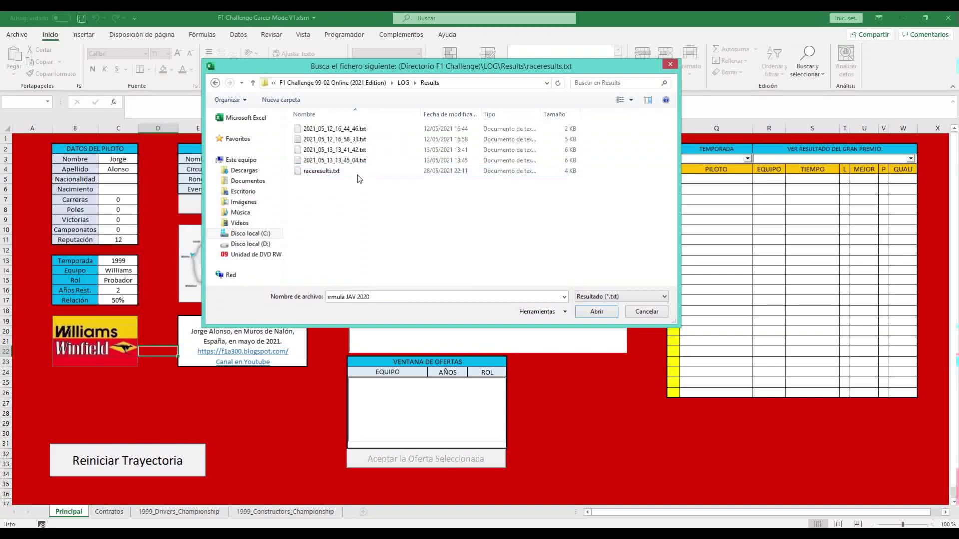
left_click(311, 172)
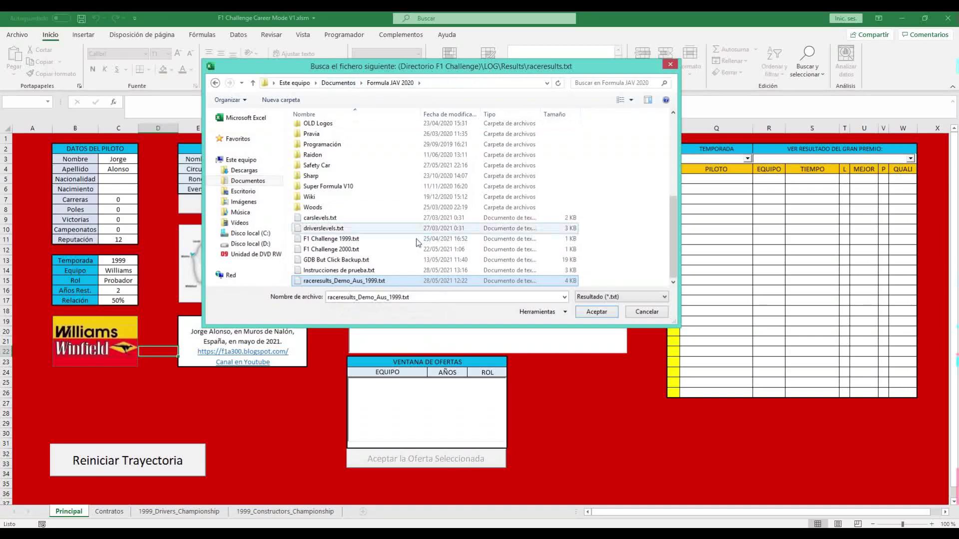
double_click(359, 282)
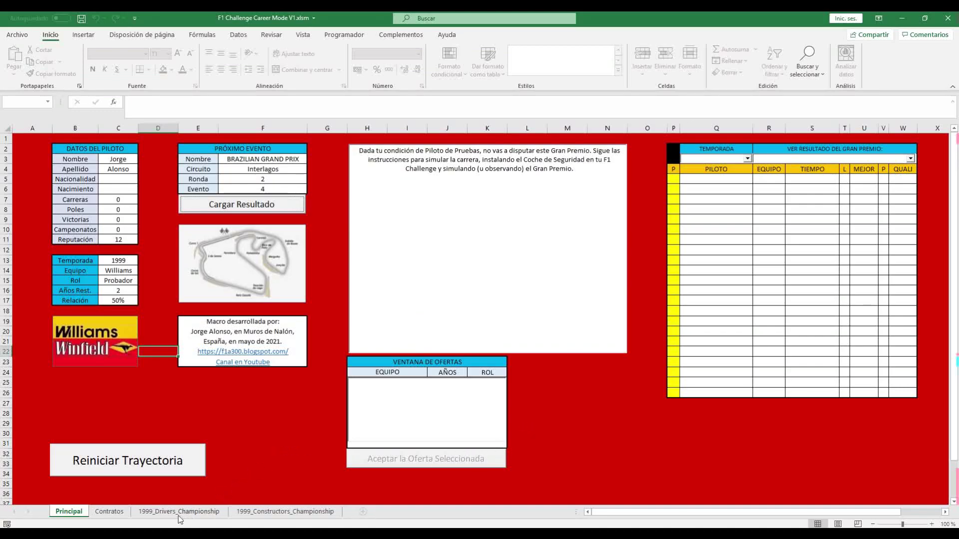
left_click(158, 517)
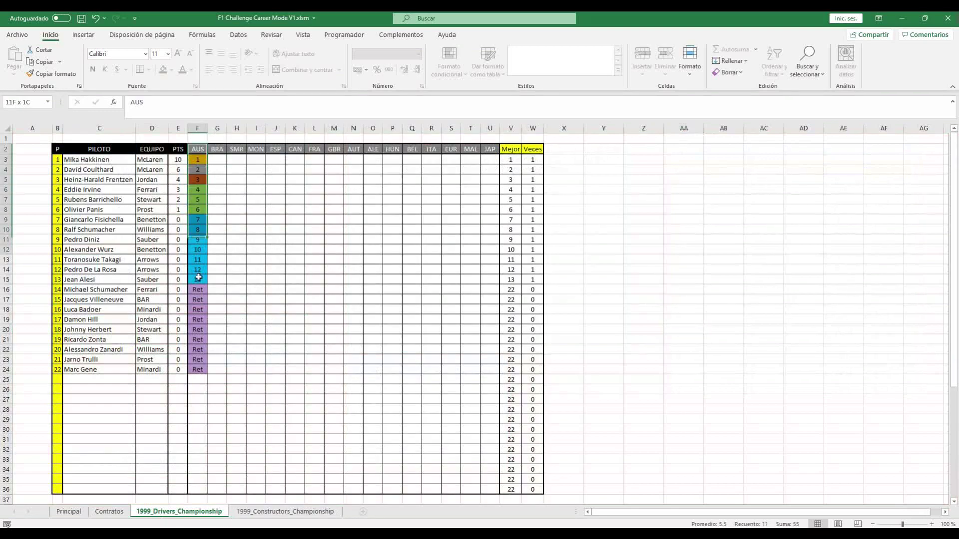
left_click_drag(202, 153, 198, 370)
left_click(285, 511)
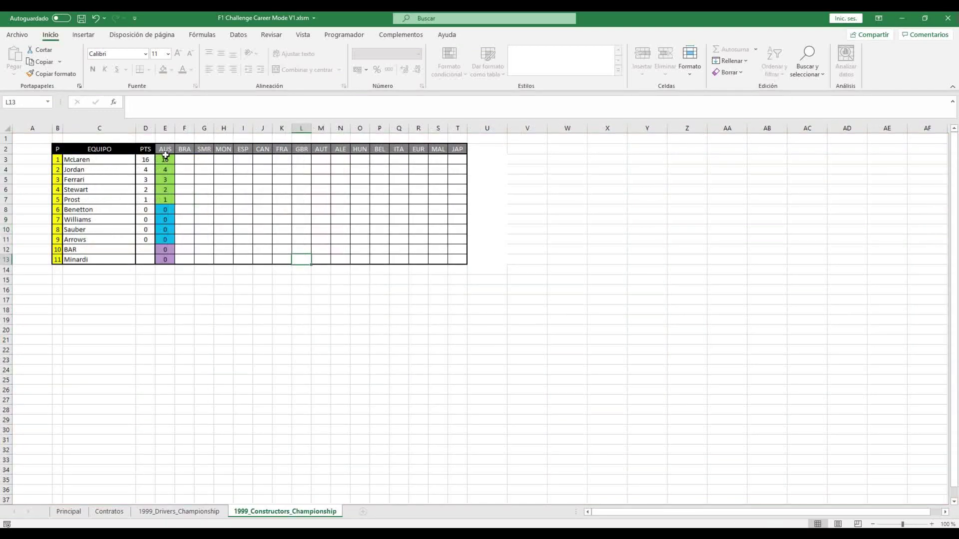
left_click_drag(165, 150, 166, 260)
left_click(195, 511)
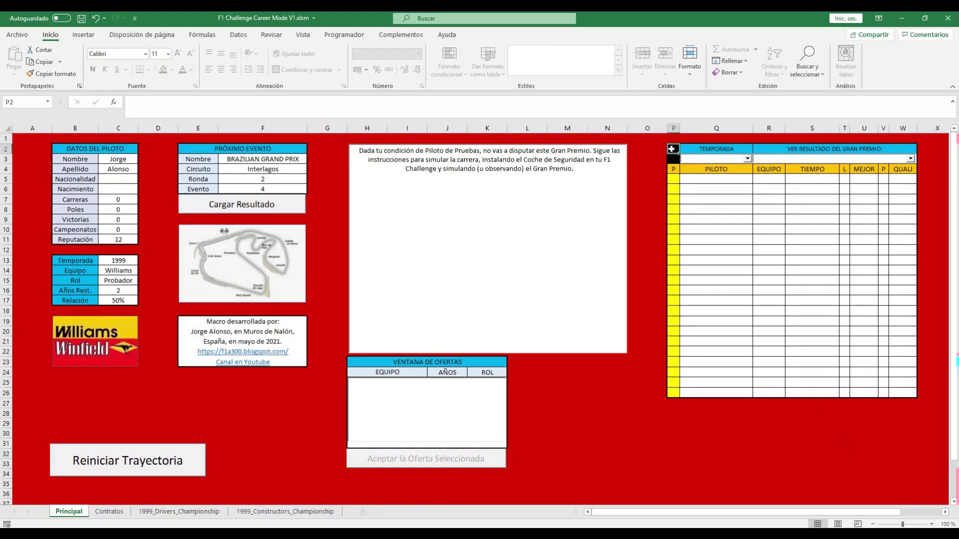
Choose season 1999 and AUSTRALIAN GRAND PRIX in the results viewer dropdowns.
mouse_move(671, 149)
left_mouse_down()
mouse_move(867, 332)
mouse_move(899, 392)
left_mouse_up()
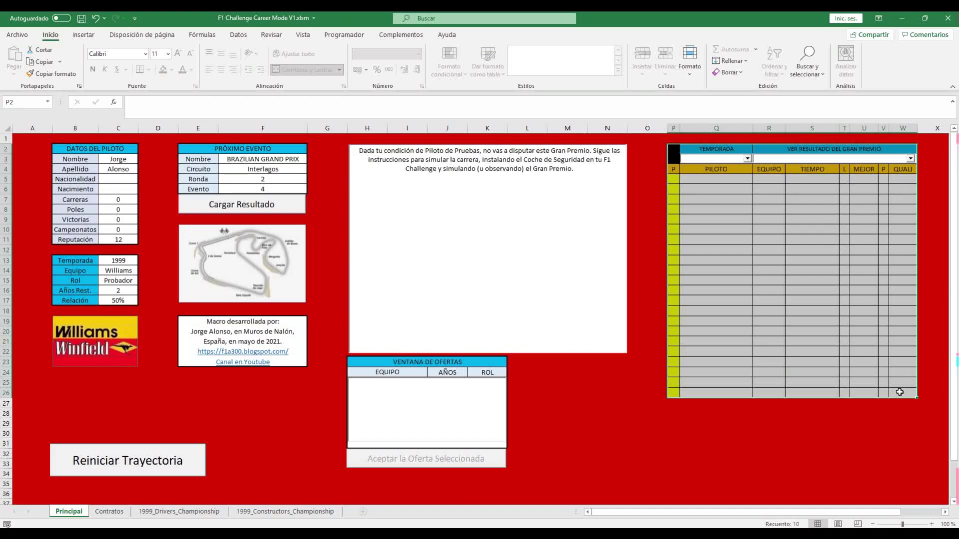
left_click_drag(887, 428, 886, 425)
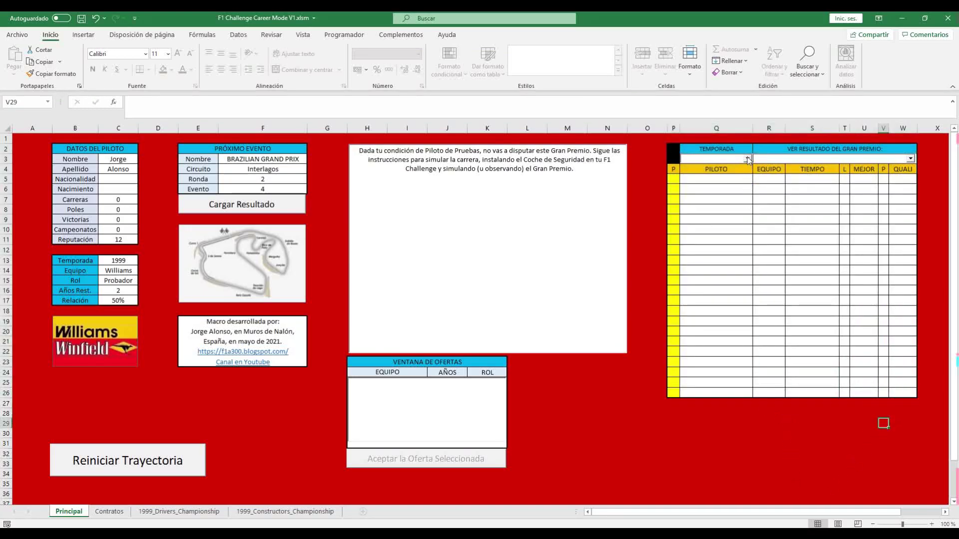
left_click(747, 160)
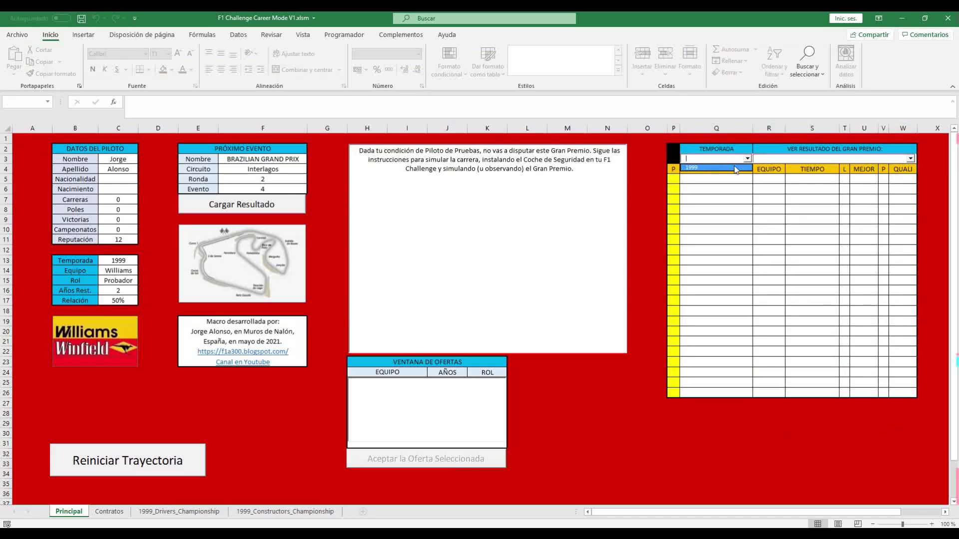
left_click(736, 168)
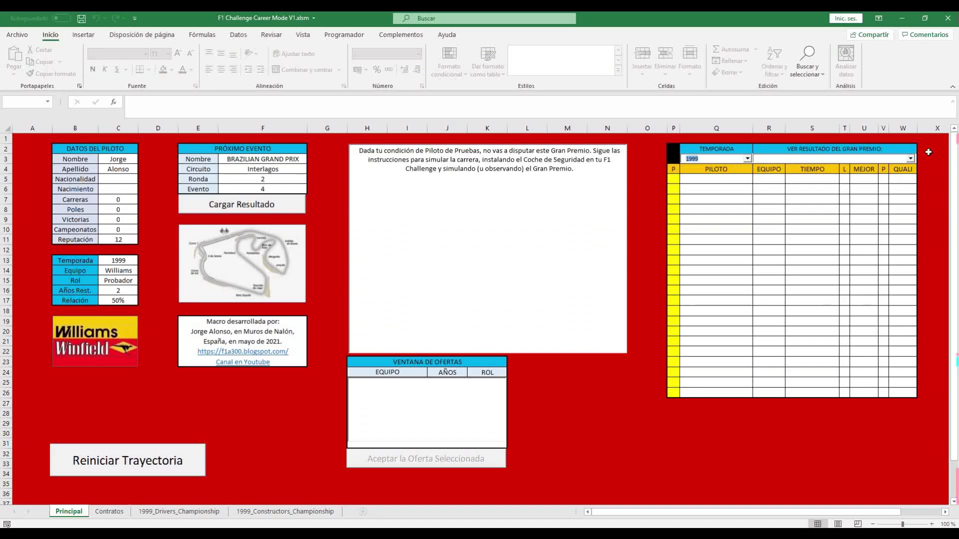
left_click(910, 159)
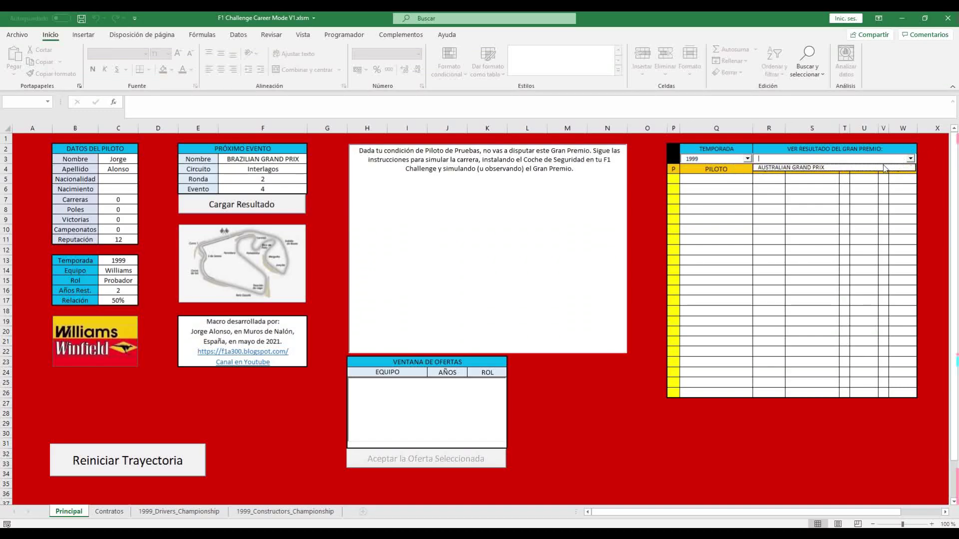
left_click(801, 169)
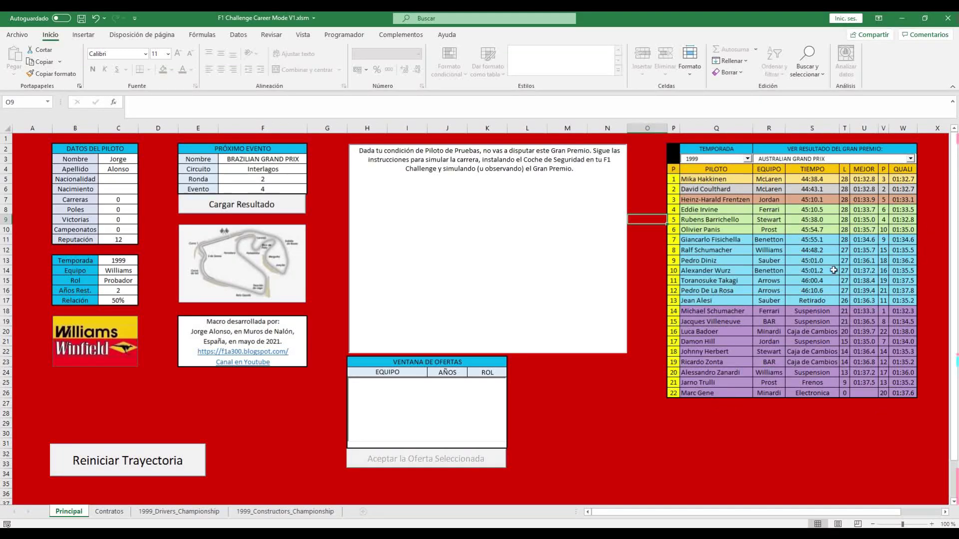
Highlight the L, MEJOR, P and QUALI result columns, then clear the selection.
left_click_drag(844, 169, 867, 393)
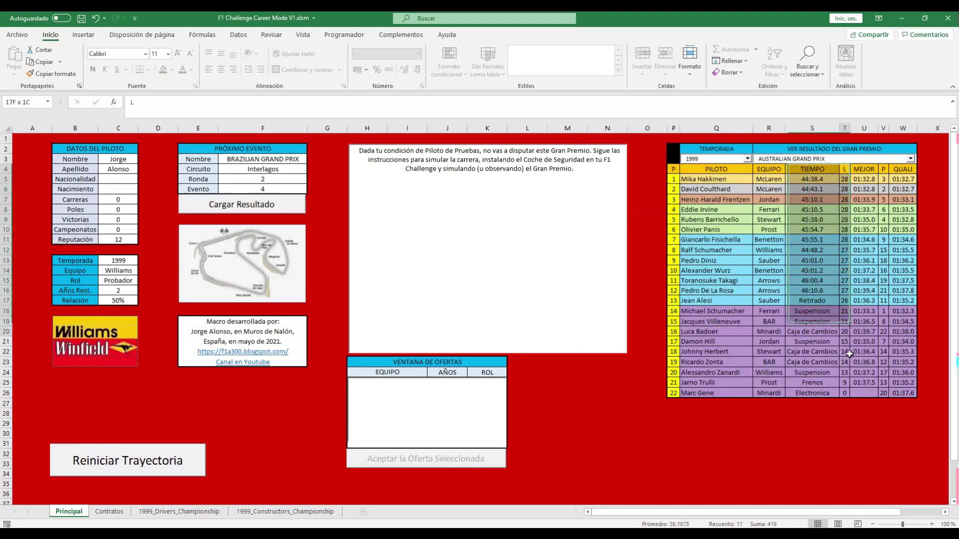
left_click_drag(864, 170, 864, 372)
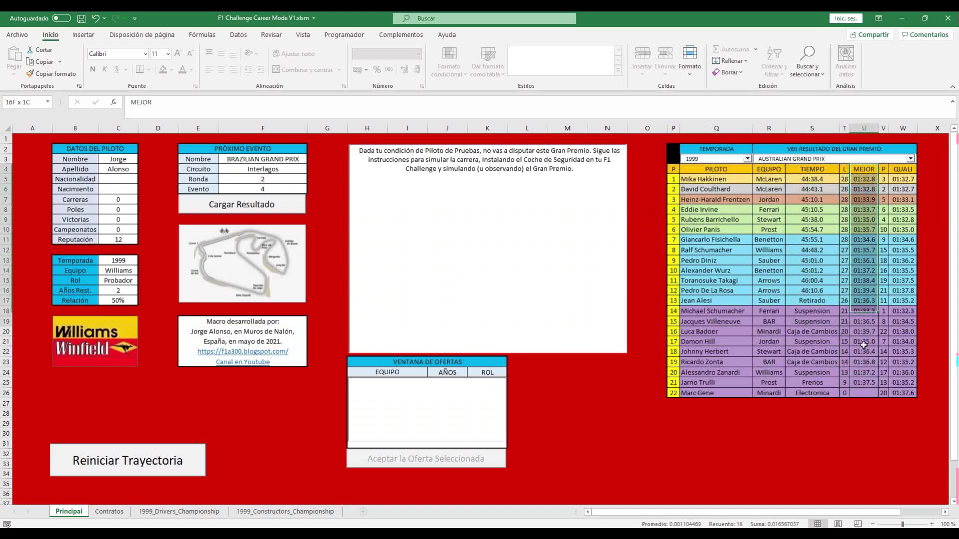
left_click_drag(884, 169, 883, 393)
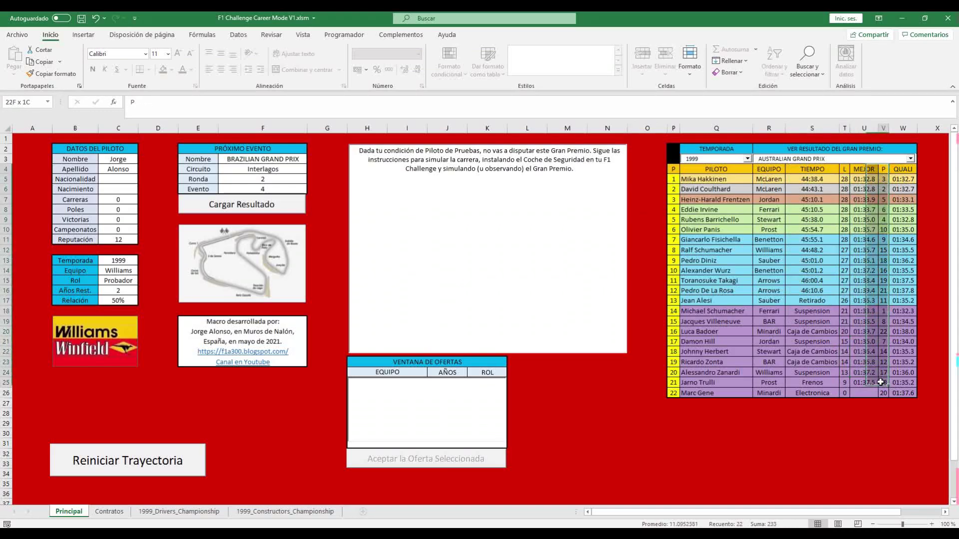
left_click_drag(906, 168, 906, 394)
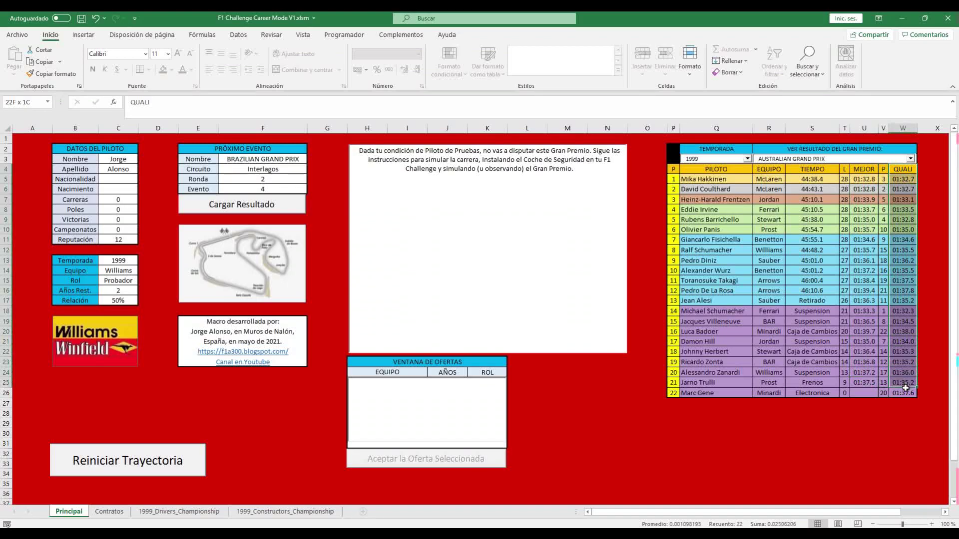
left_click(882, 432)
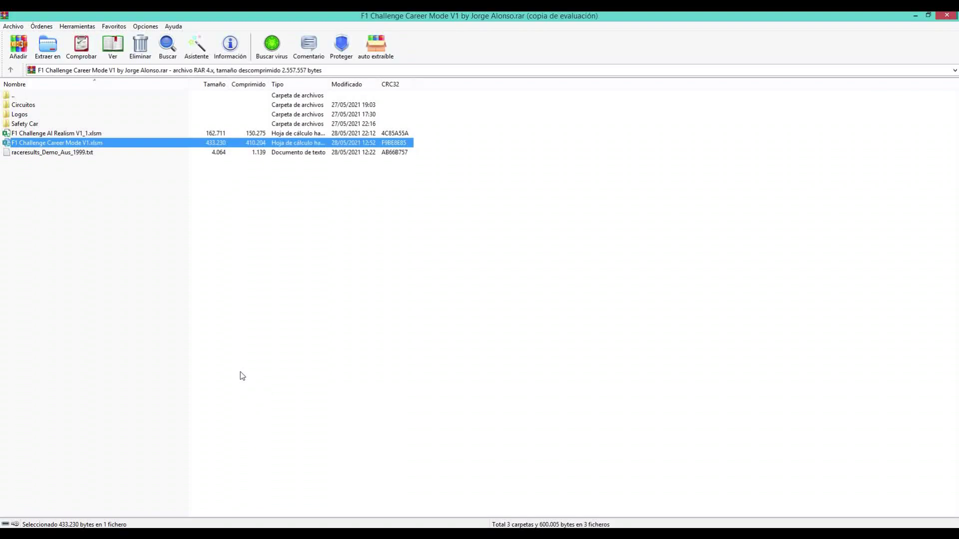
Enter the Safety Car folder and read Instalar Safety Car.txt, closing it afterwards.
double_click(30, 124)
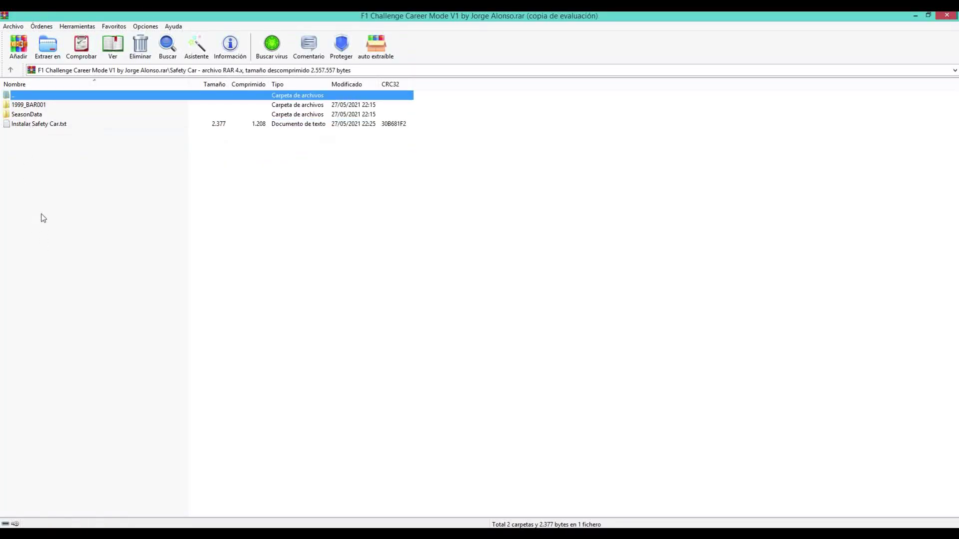
double_click(37, 124)
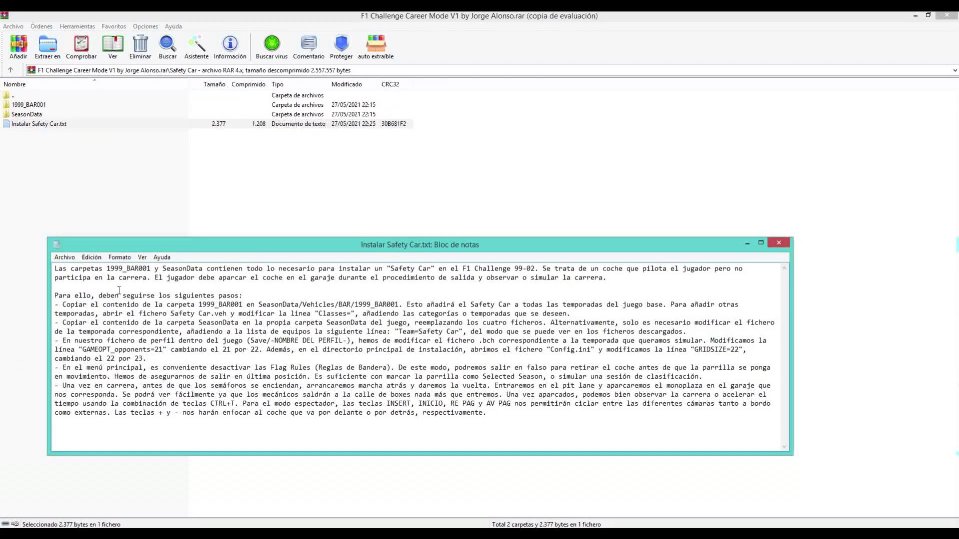
key("alt+F4")
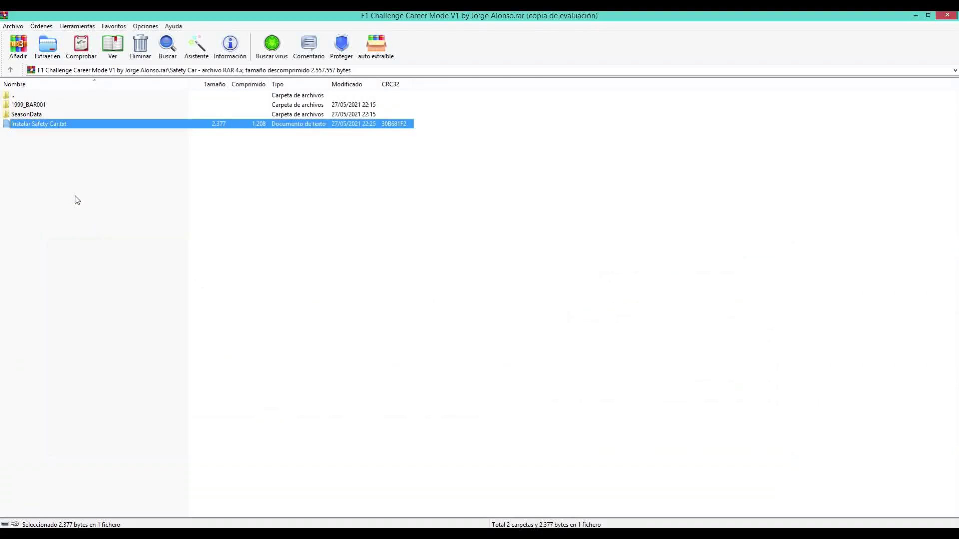
key("Return")
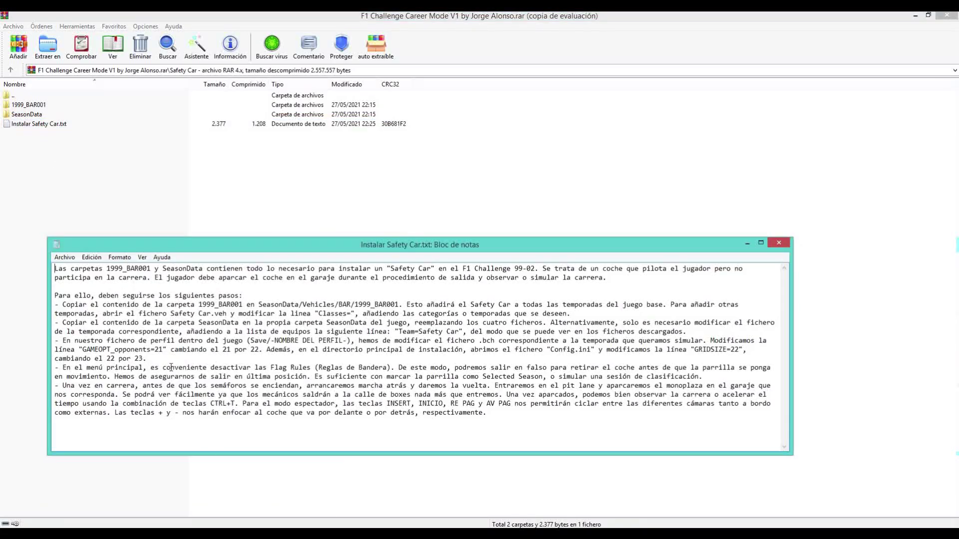
key("alt+F4")
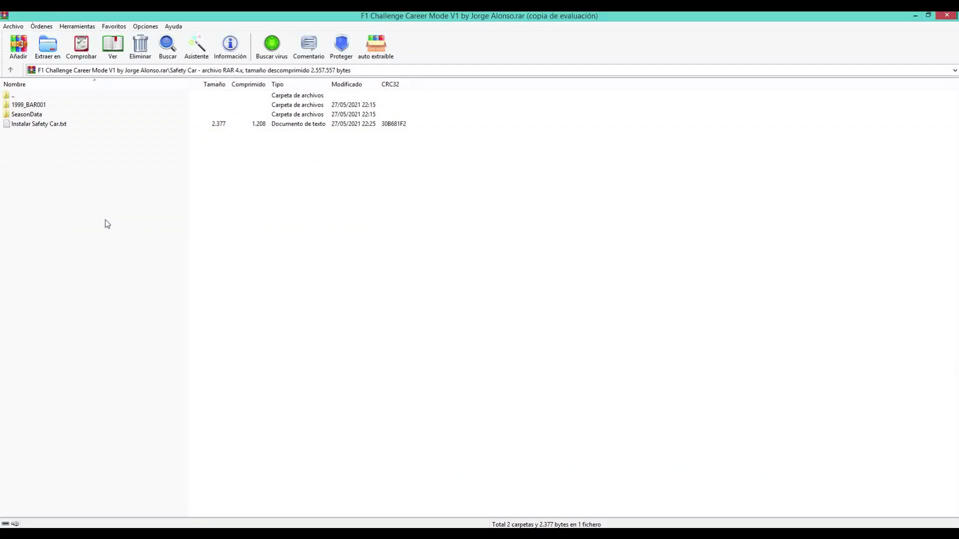
Open the 1999_BAR001 folder, select Safety Car.veh, and switch to the workbook.
double_click(53, 105)
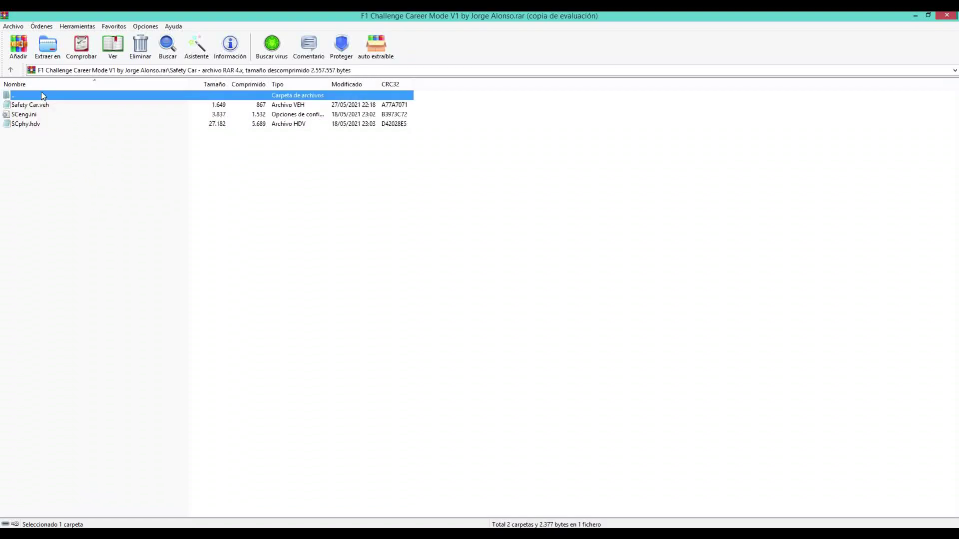
double_click(41, 95)
double_click(47, 105)
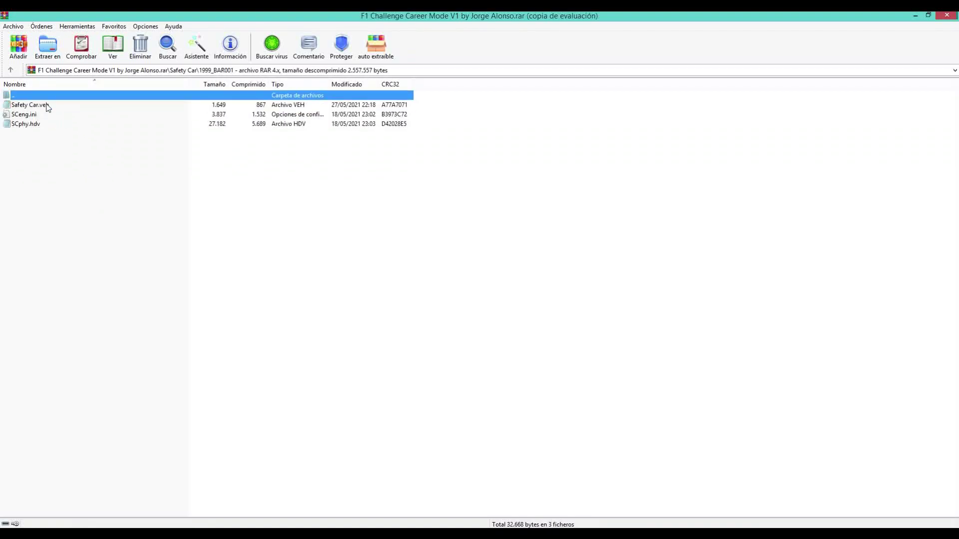
left_click(46, 106)
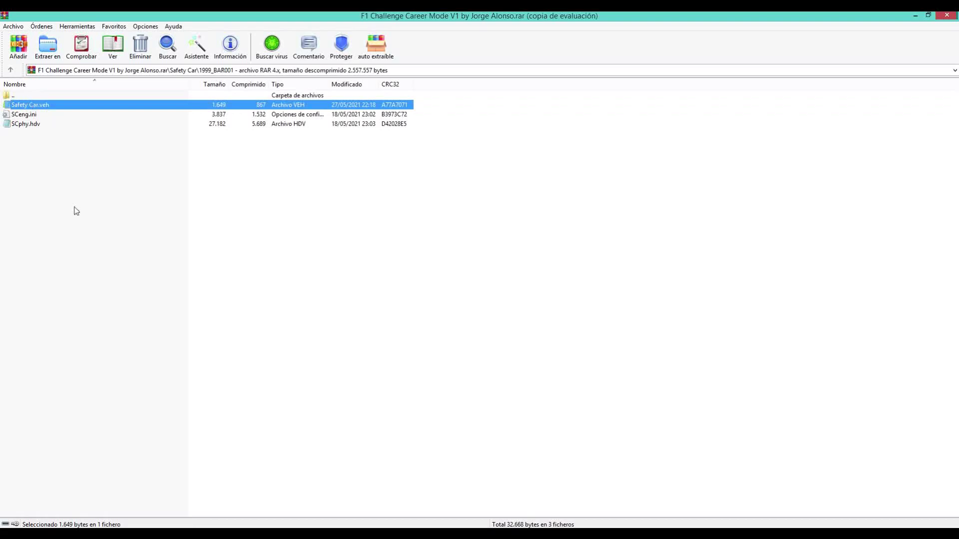
key("alt+Tab")
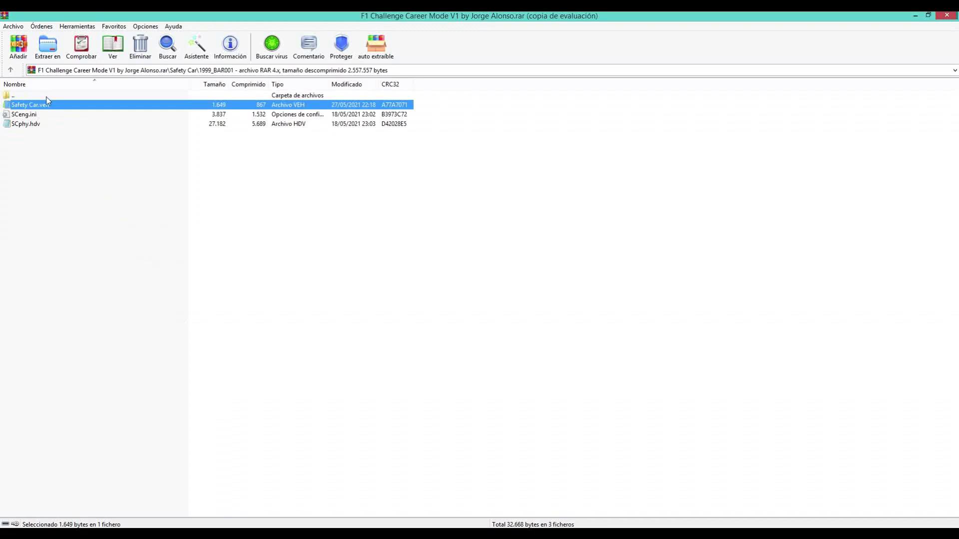
Navigate back up to the archive root and select F1 Challenge AI Realism V1_1.xlsm.
double_click(43, 95)
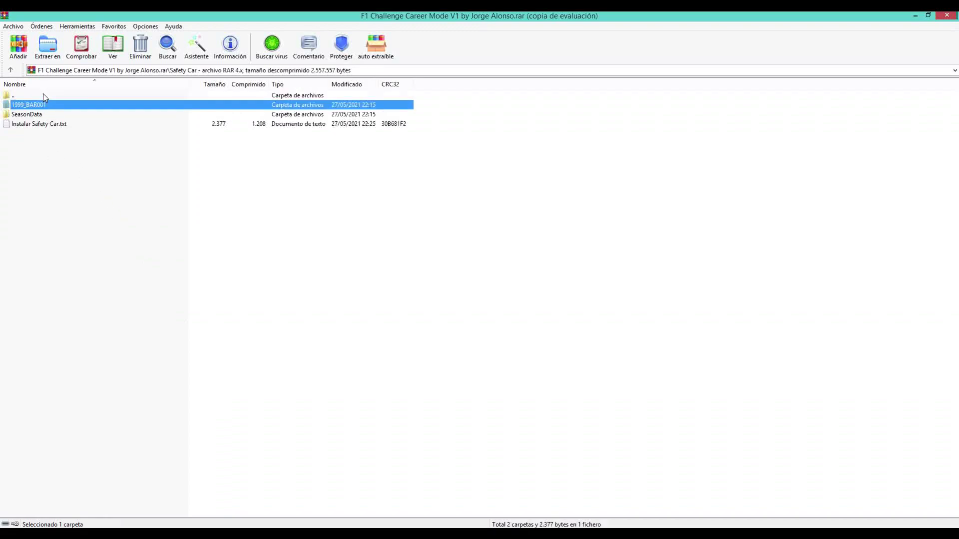
double_click(33, 95)
left_click(54, 133)
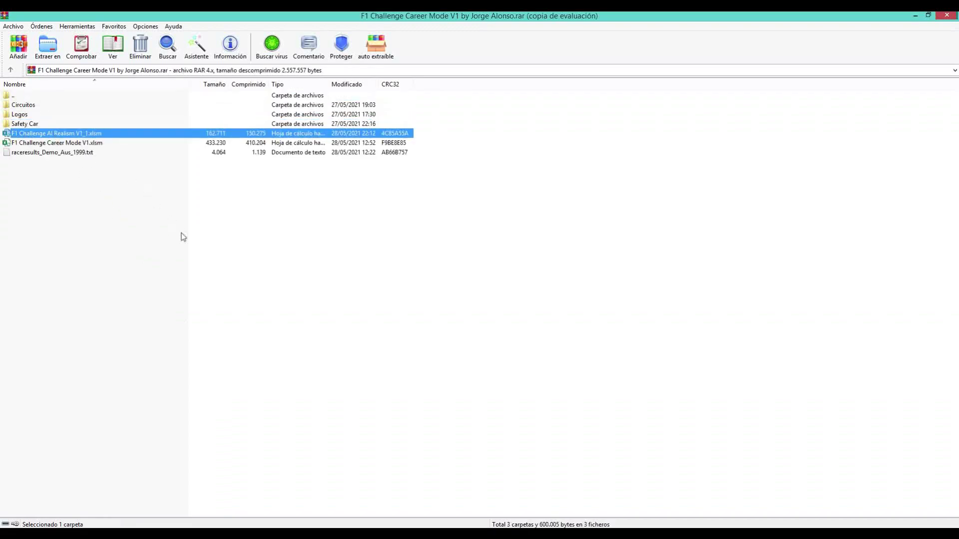